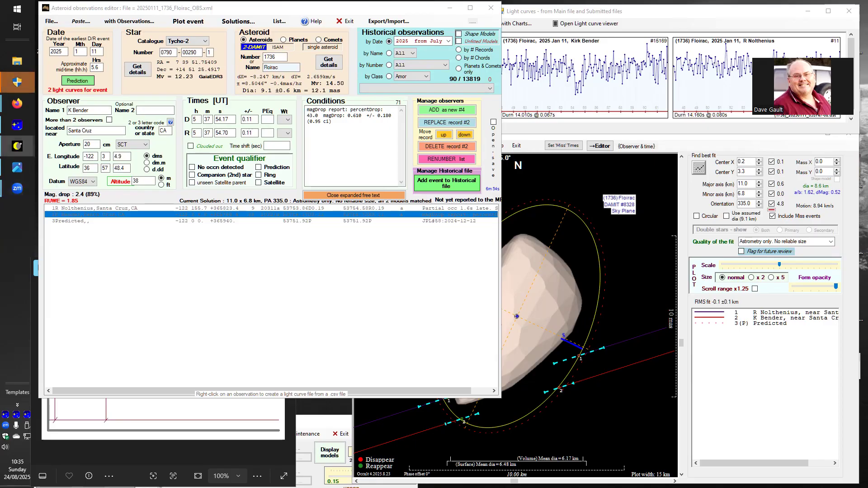
Examine the predicted path map of the Floirac event and the light curves from the two observers.
left_click(17, 146)
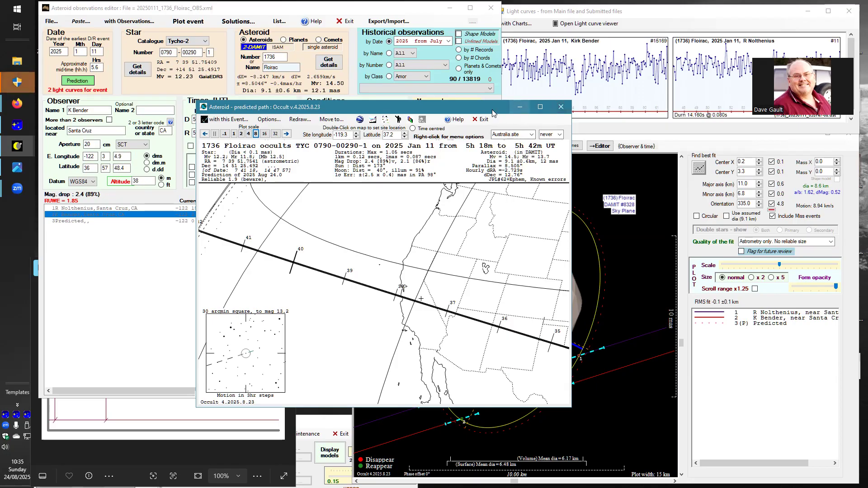
left_click(561, 107)
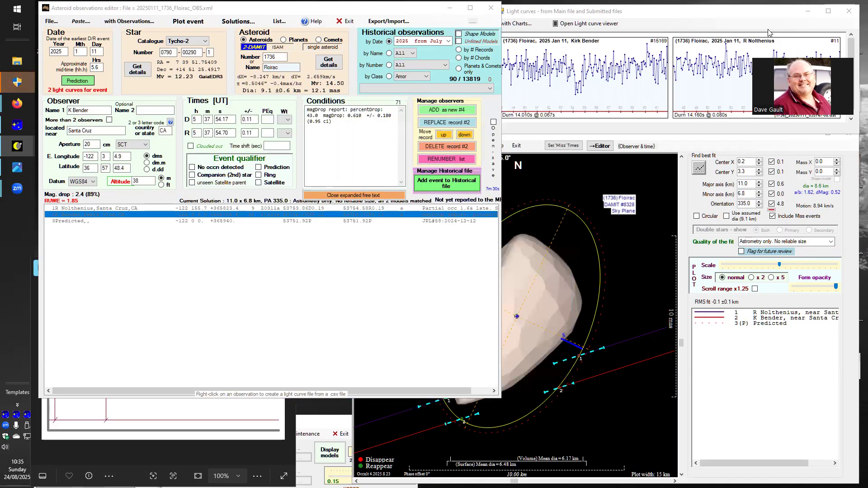
left_click(691, 18)
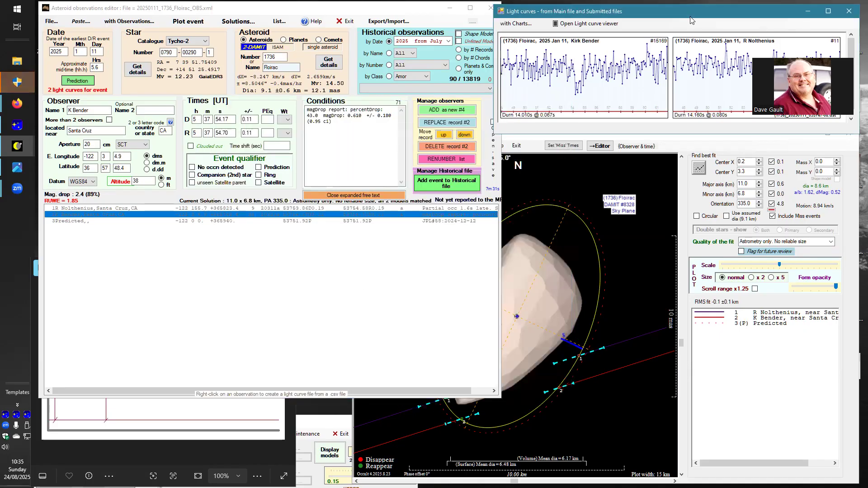
left_click_drag(691, 20, 391, 182)
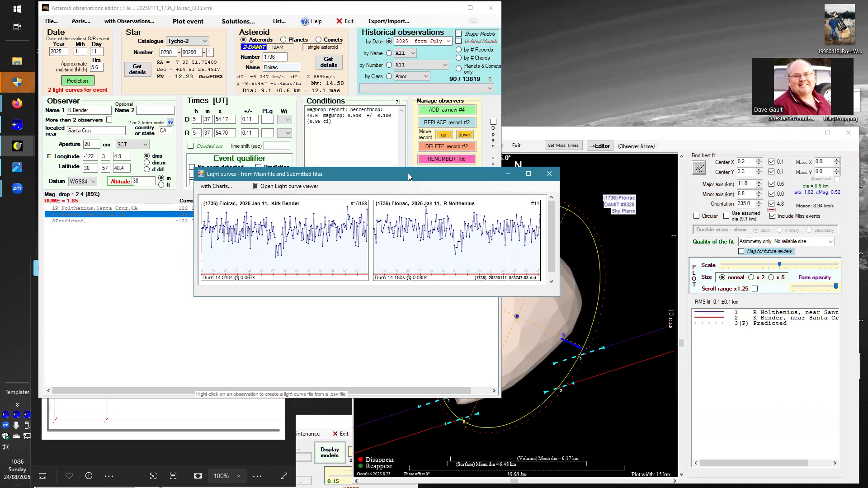
left_click_drag(407, 173, 718, 6)
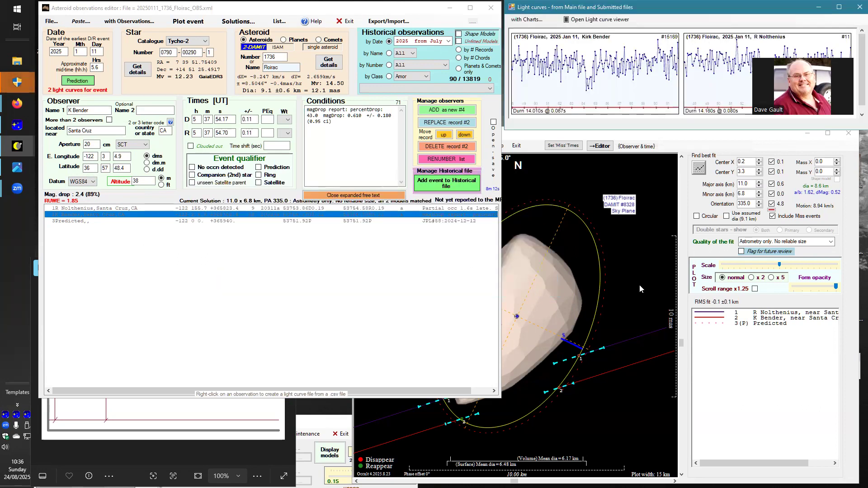
Reselect observation record 2 and expand its free-text conditions note to read the magnitude drop report.
left_click(369, 195)
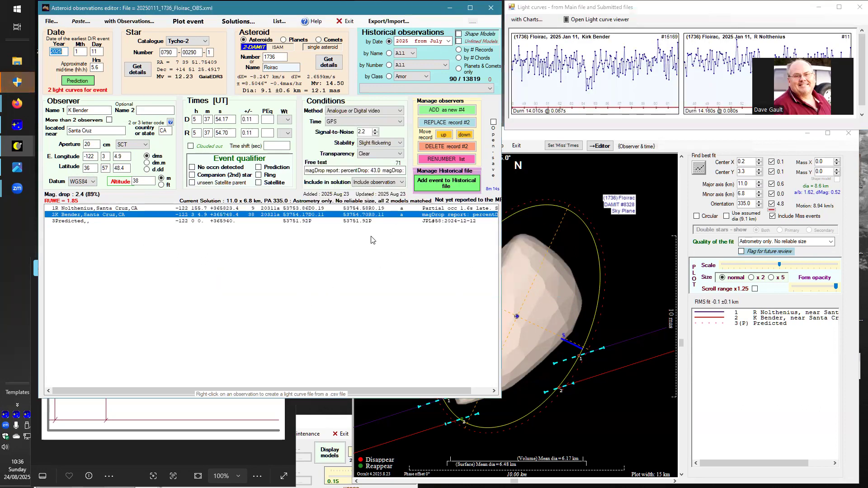
left_click(73, 214)
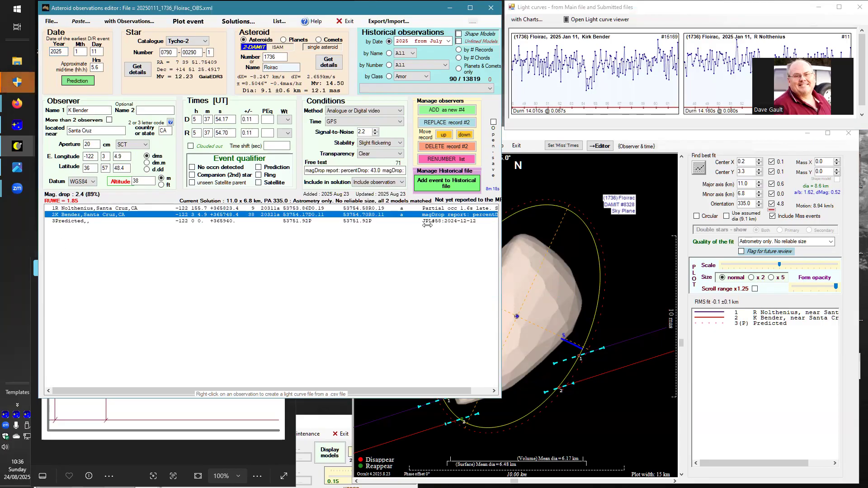
left_click(362, 171)
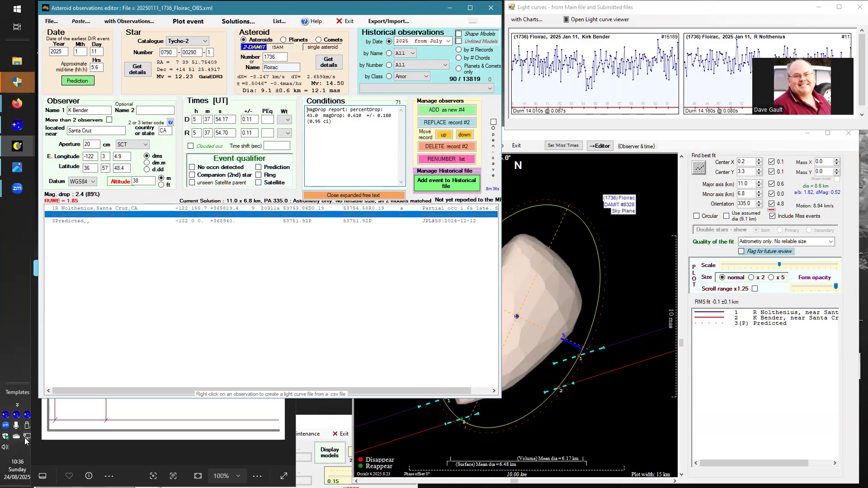
Examine the MagDrop.png diagram of the percentage light drop alongside the observation data and close it.
left_click(54, 425)
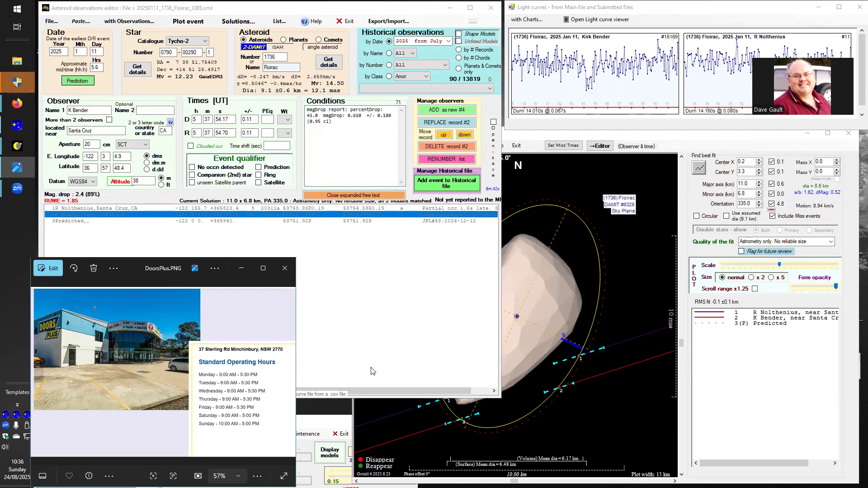
left_click(288, 374)
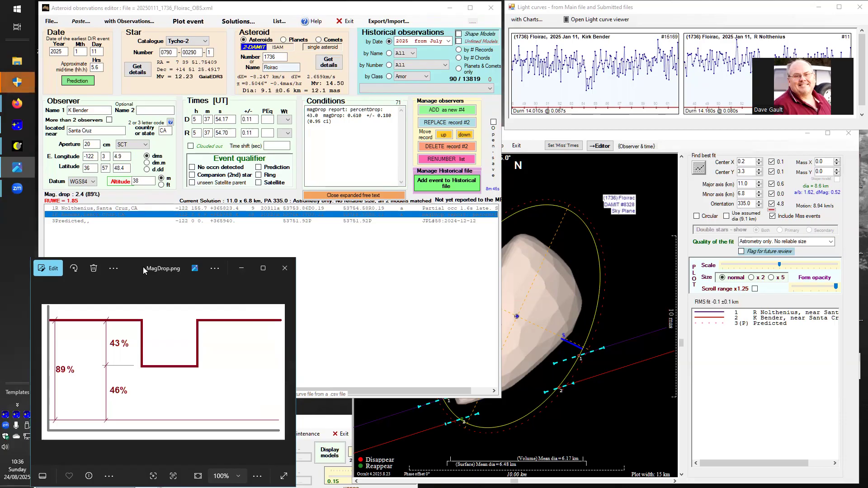
left_click_drag(143, 266, 396, 128)
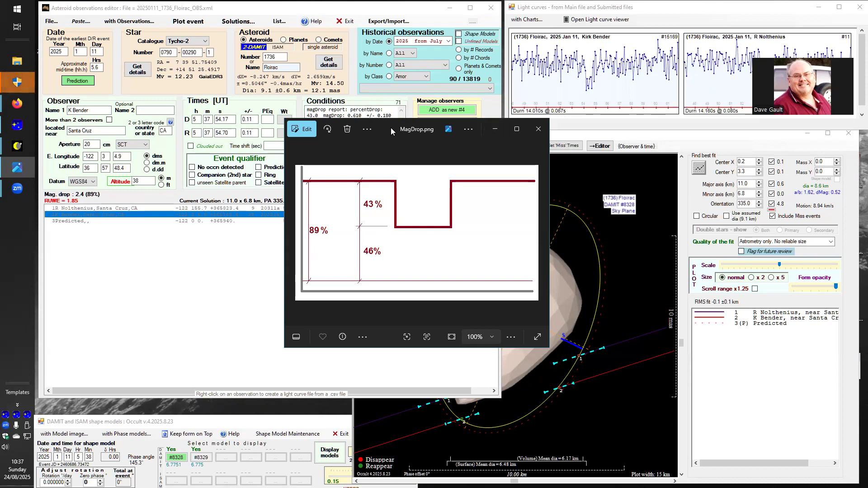
left_click_drag(390, 128, 169, 221)
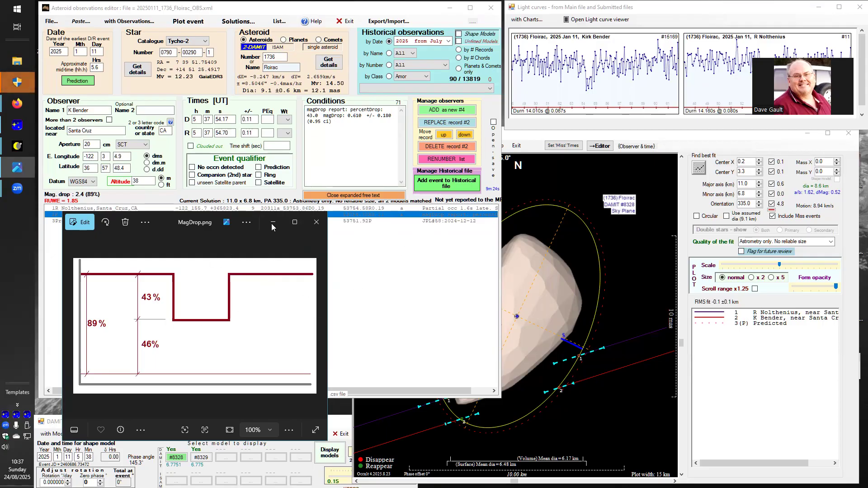
left_click(316, 225)
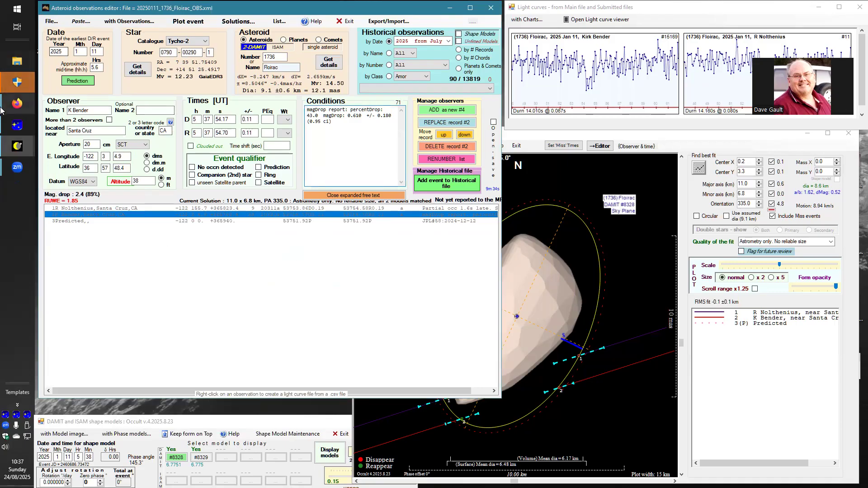
Show main-file record 15169 in the Light Curve Viewer.
left_click(17, 146)
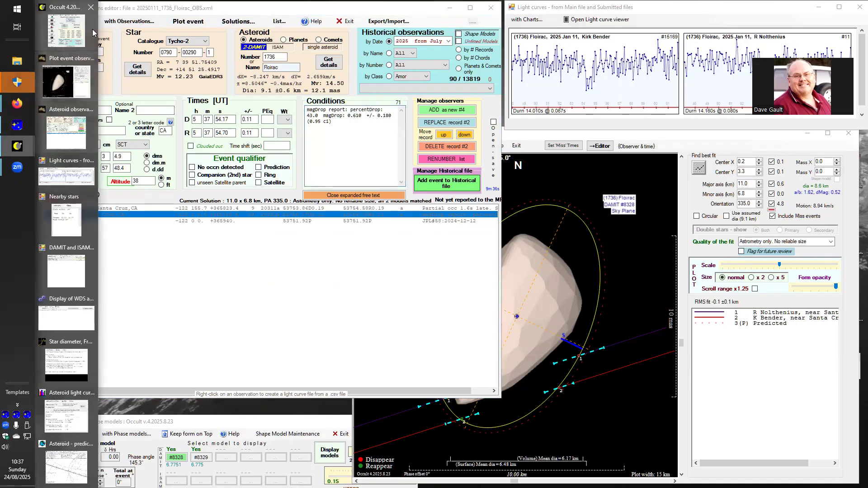
left_click(92, 31)
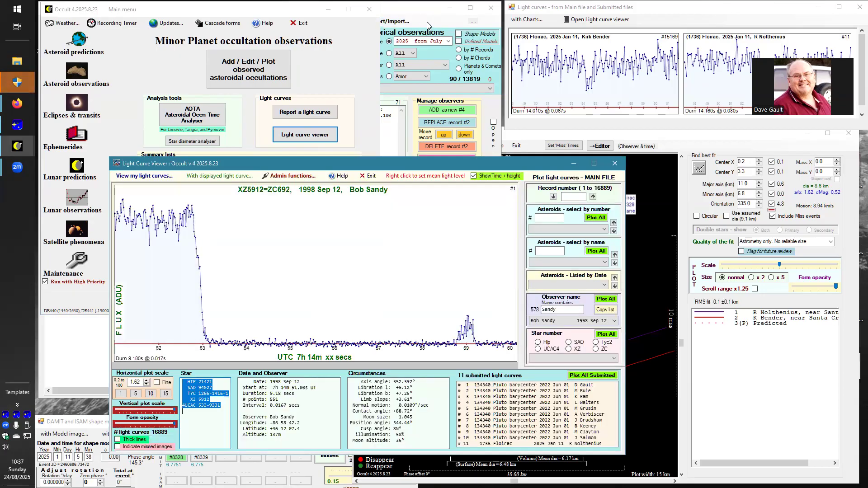
left_click(427, 22)
left_click(537, 169)
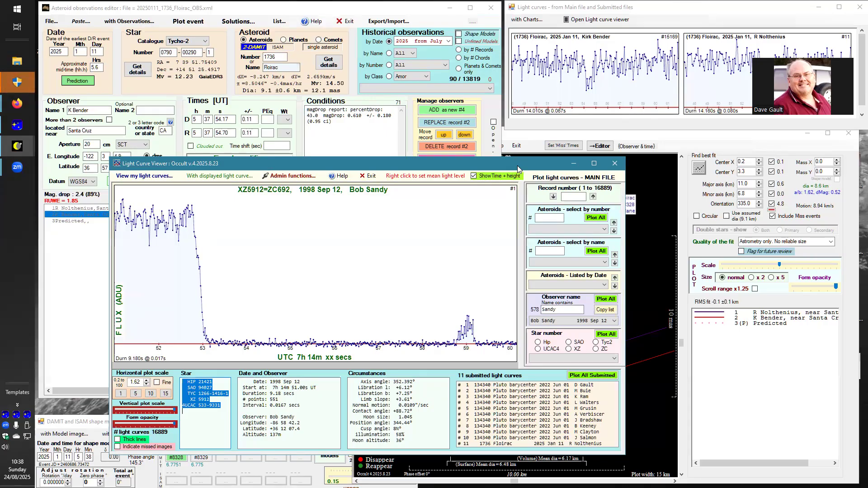
left_click(573, 196)
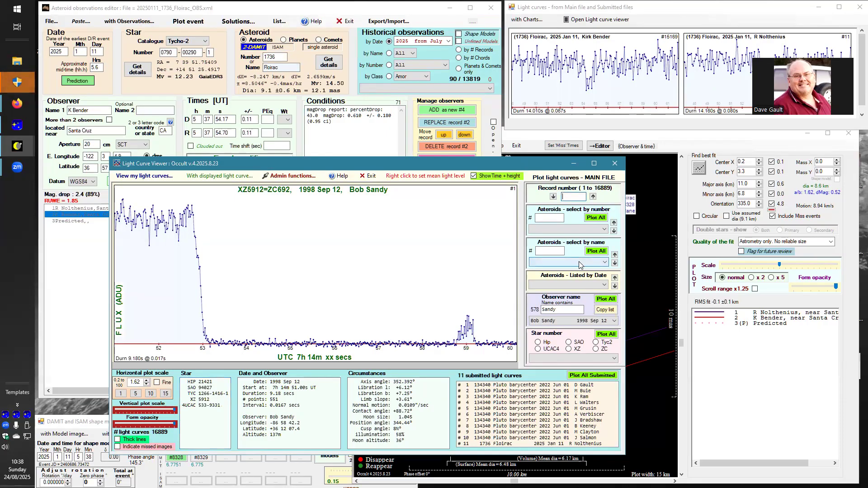
type("15")
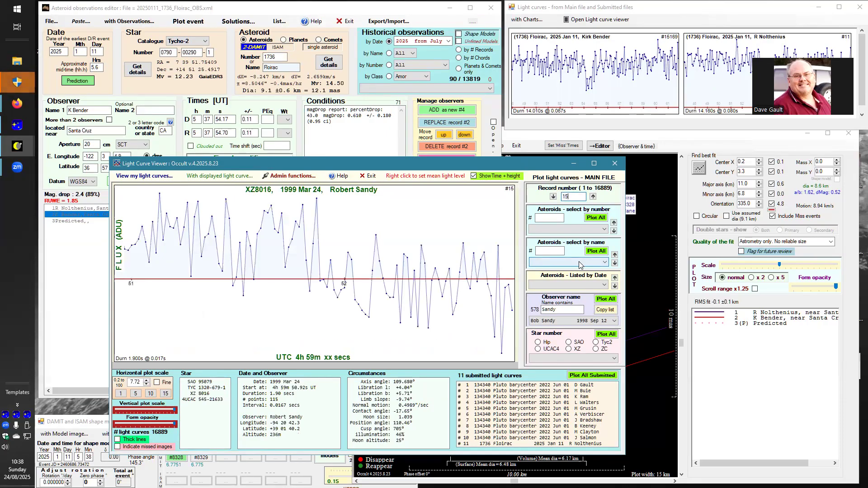
type("169")
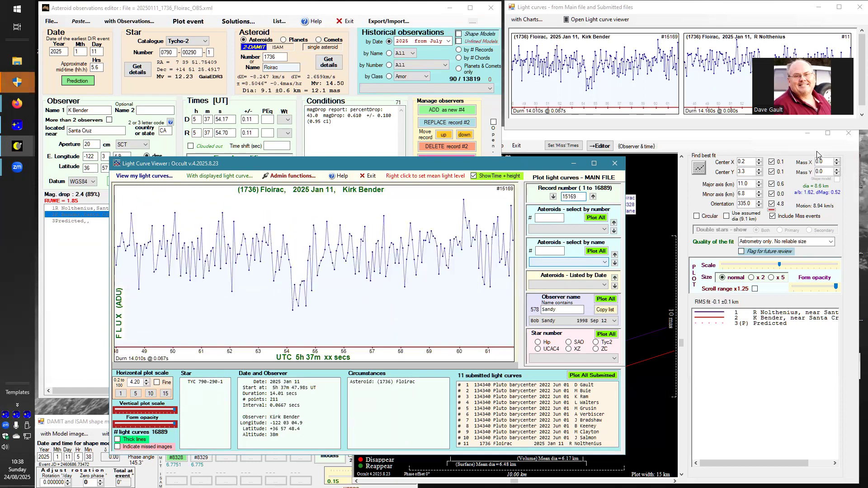
Mark the mean light level through the unocculted part of the Floirac light curve and close the viewer.
mouse_move(254, 249)
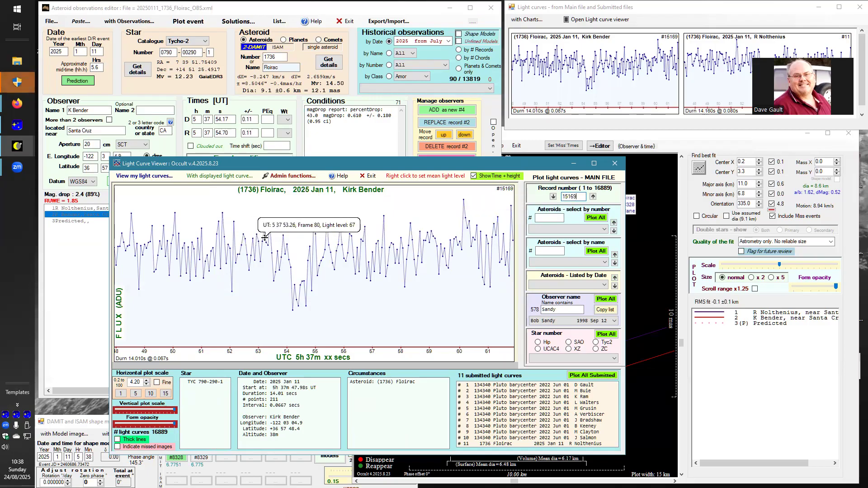
right_click(255, 254)
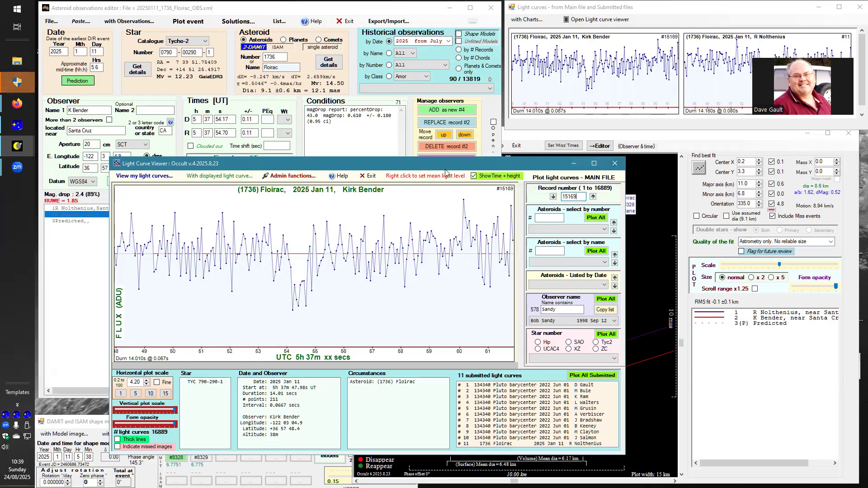
left_click(368, 176)
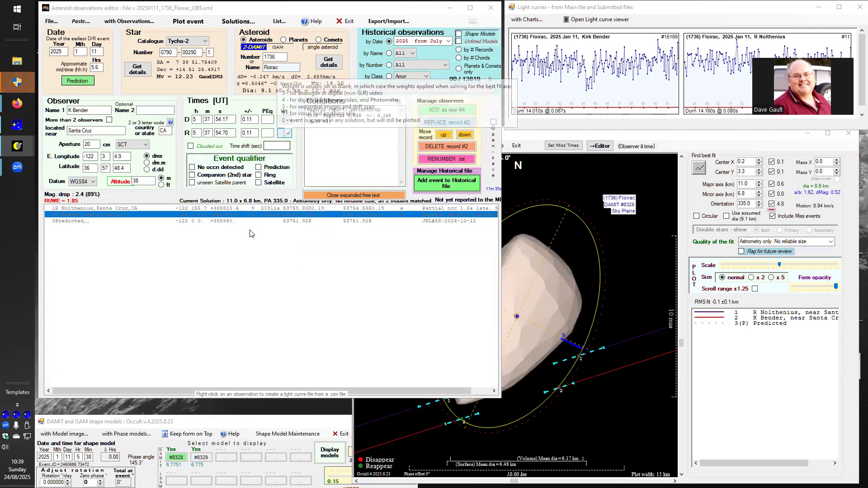
Collapse the expanded free text and remove the asteroid shape model from the event plot.
left_click(373, 196)
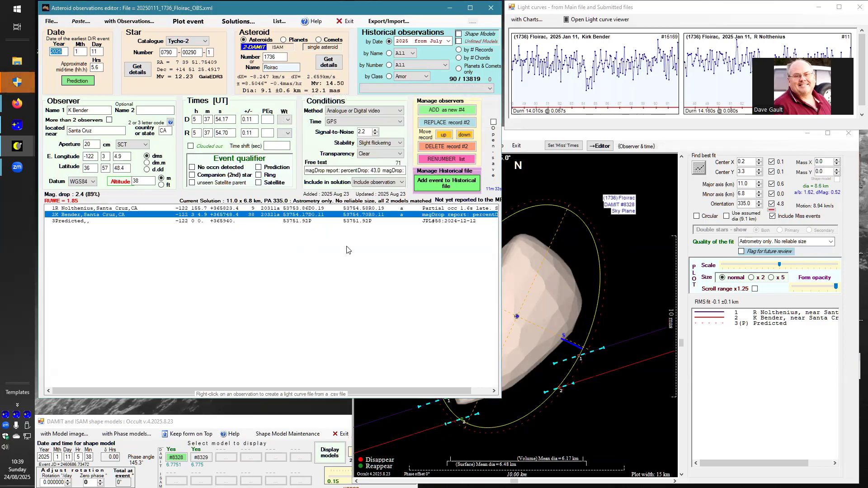
left_click(744, 379)
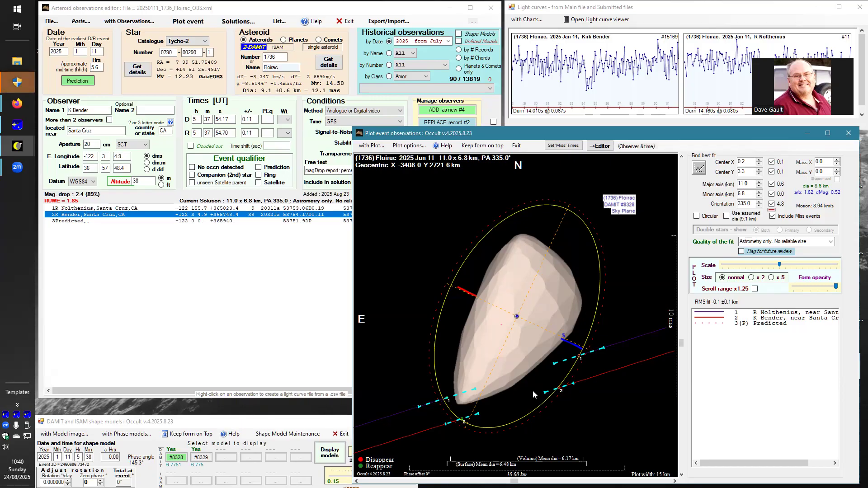
left_click(371, 335)
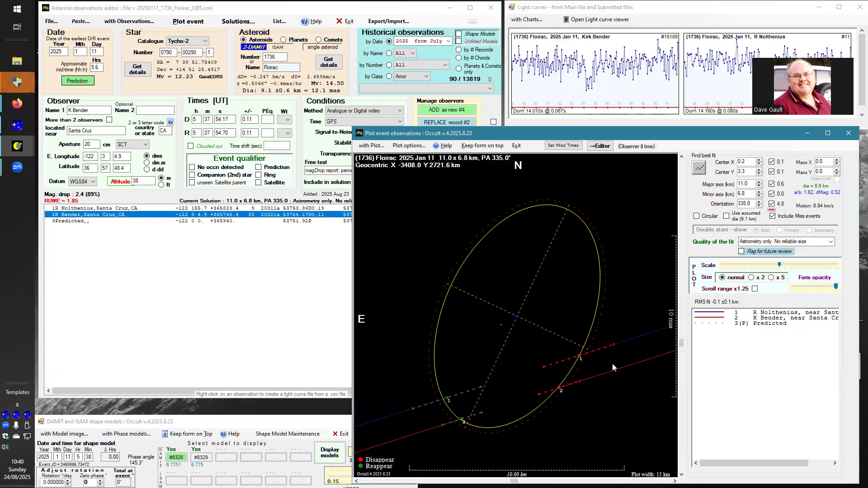
Use the assumed diameter of 9.1 km and fit the circle to the two chords.
left_click(728, 217)
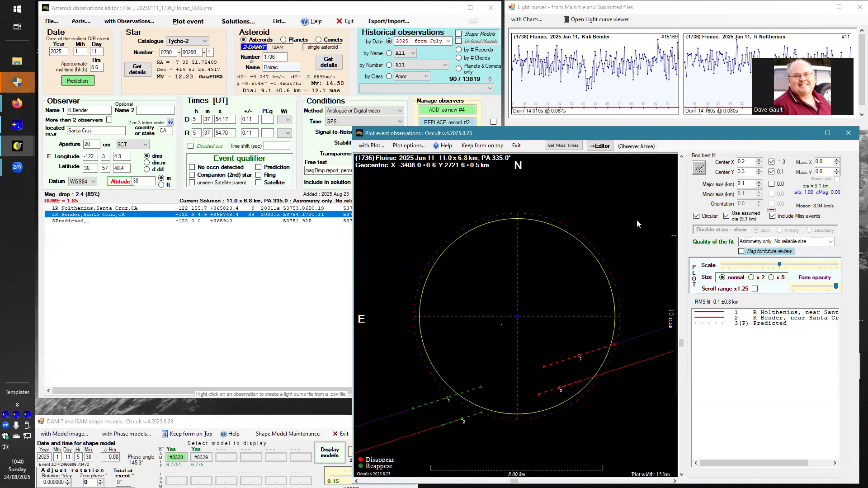
left_click(699, 169)
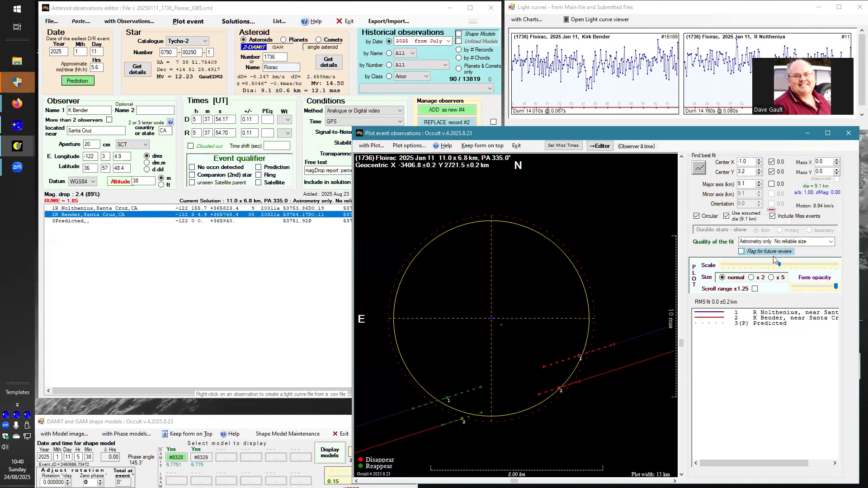
Set the plot size to x2, refit the circle from a Center Y of -3.2, and enlarge the plot scale.
left_click(752, 277)
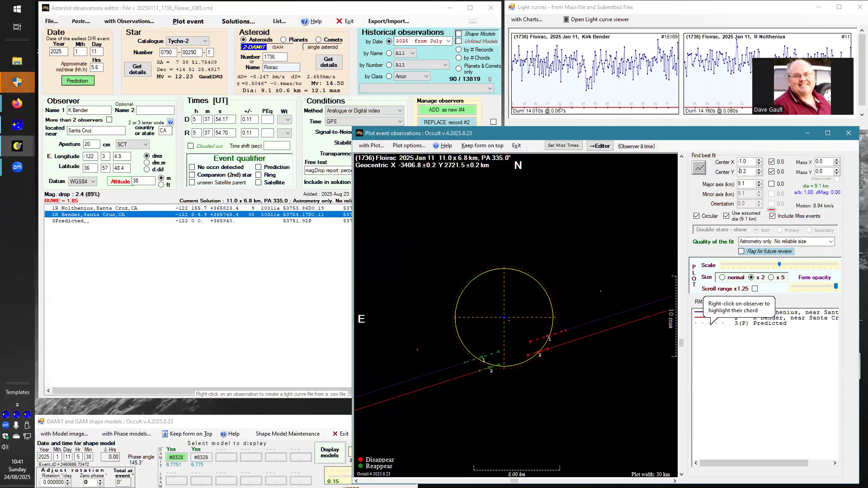
left_click(700, 170)
left_click(702, 172)
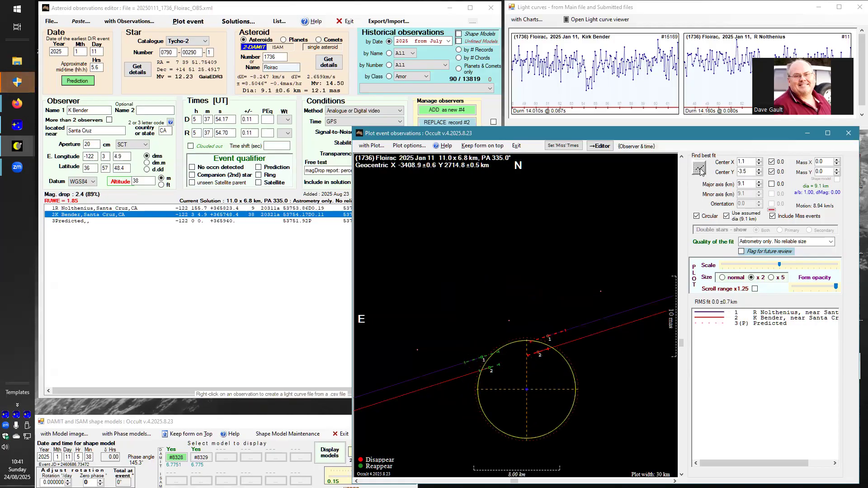
left_click_drag(681, 344, 678, 287)
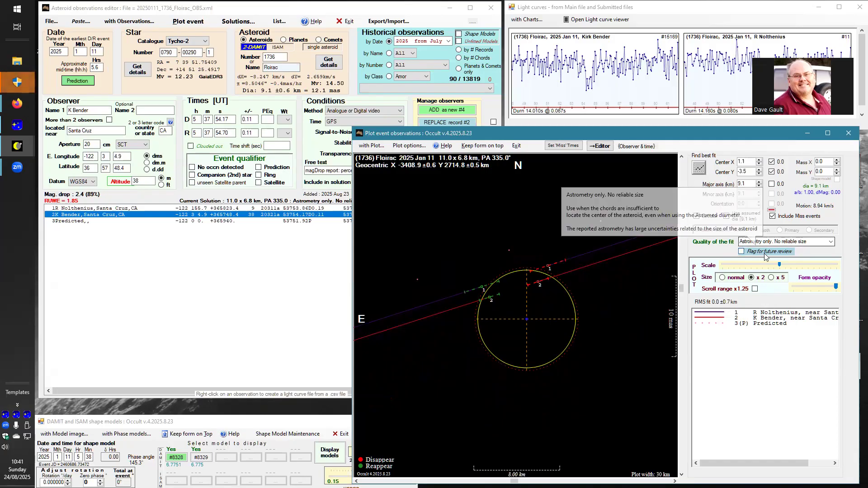
left_click_drag(781, 265, 803, 268)
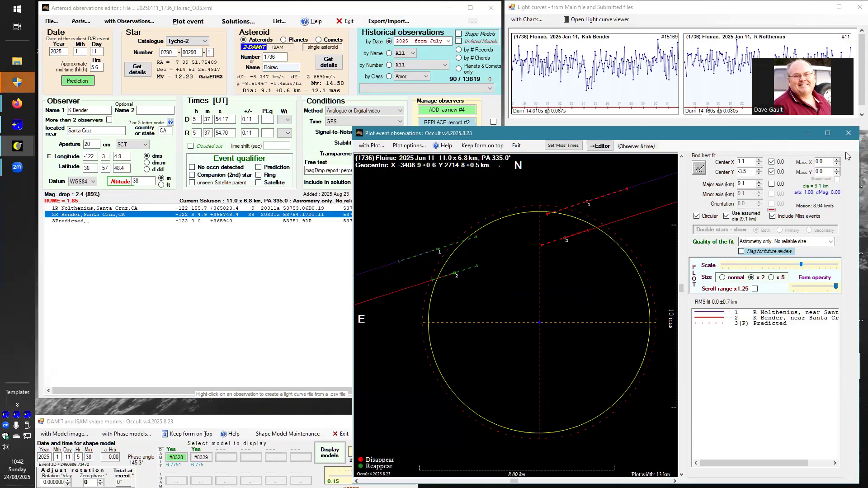
Reset Center X and Center Y to 0 and refit the assumed-diameter circle to the chords.
left_click_drag(750, 162, 722, 162)
type("0")
left_click_drag(752, 172, 727, 177)
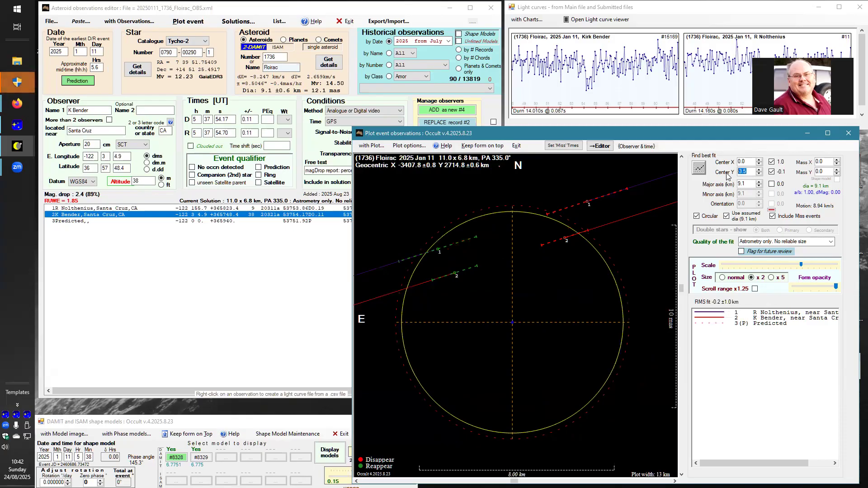
type("0")
left_click(749, 161)
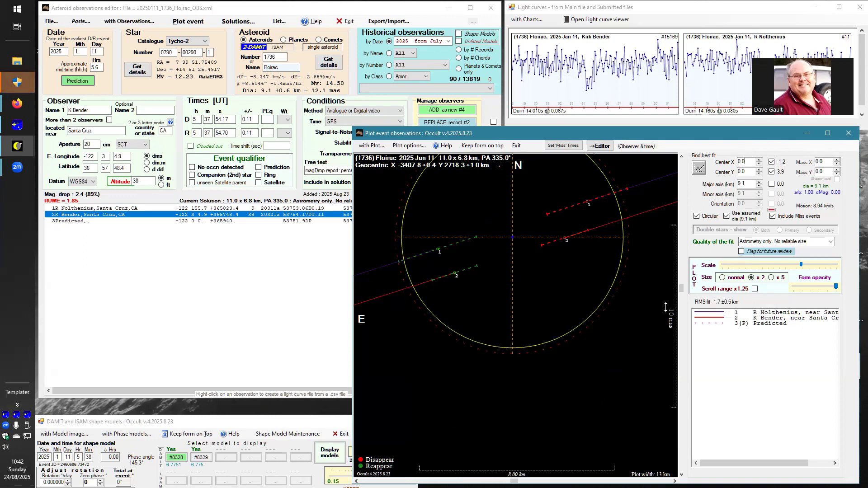
scroll(682, 291, "up", 5)
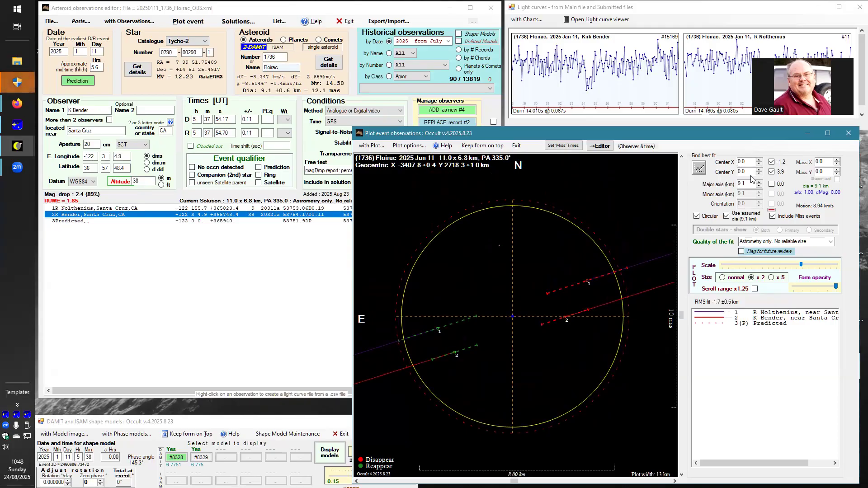
left_click(701, 169)
left_click(700, 168)
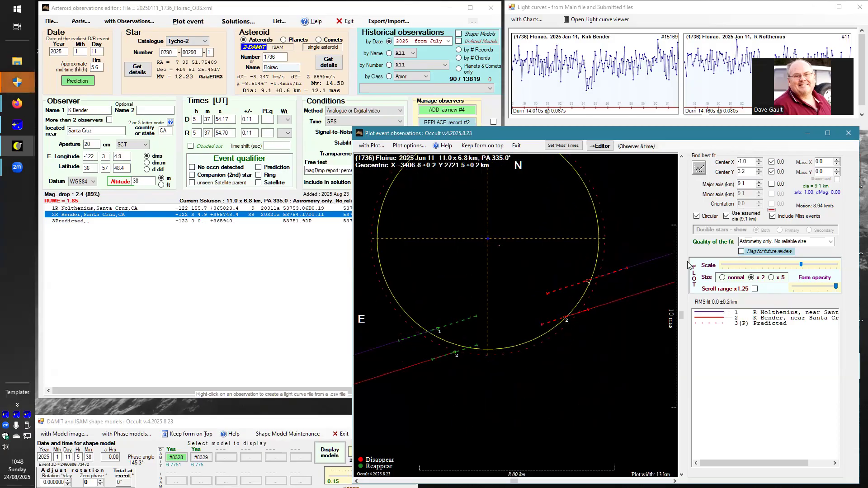
left_click_drag(681, 317, 681, 339)
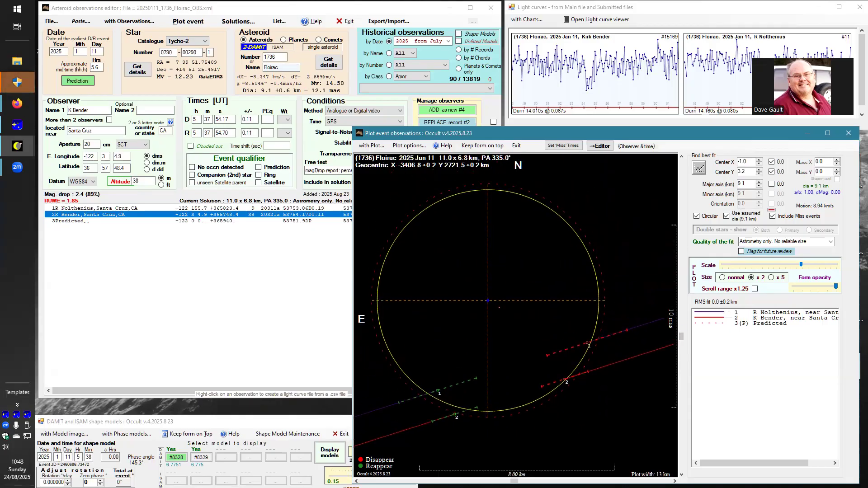
Reduce the plot scale to fit both chords, and set the quality of the fit to "No astrometry. Only 1 star of a double".
left_click_drag(514, 482, 523, 482)
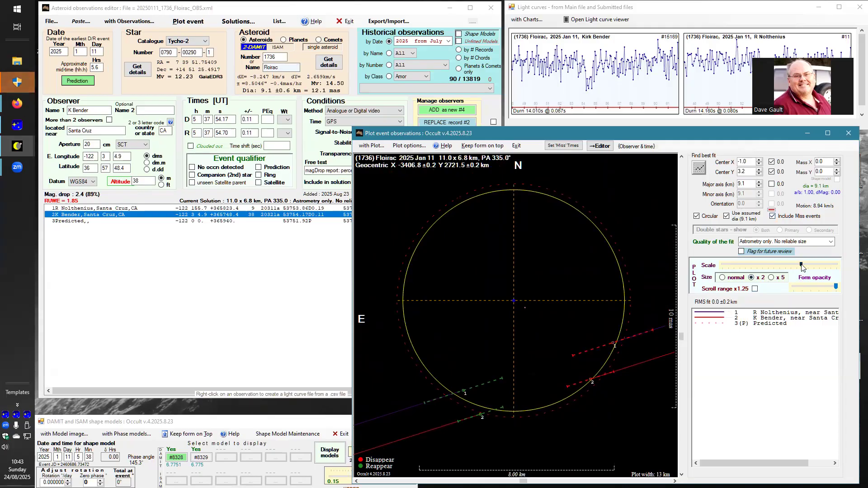
left_click_drag(803, 268, 786, 269)
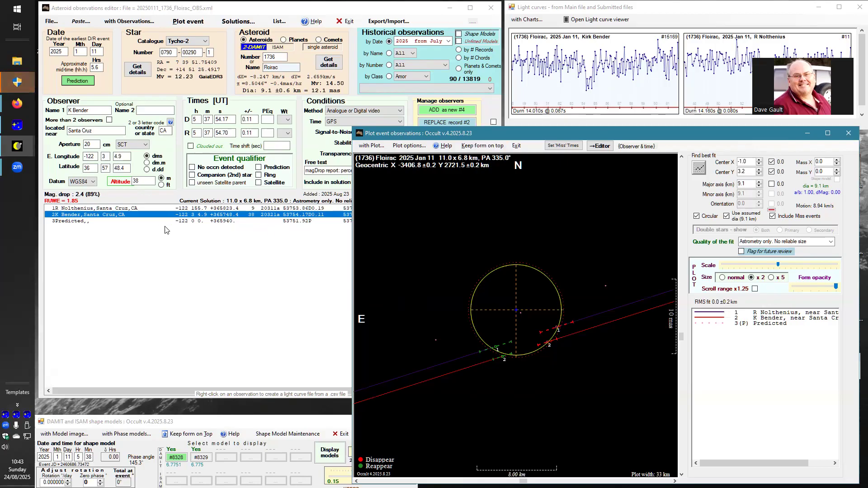
left_click(197, 209)
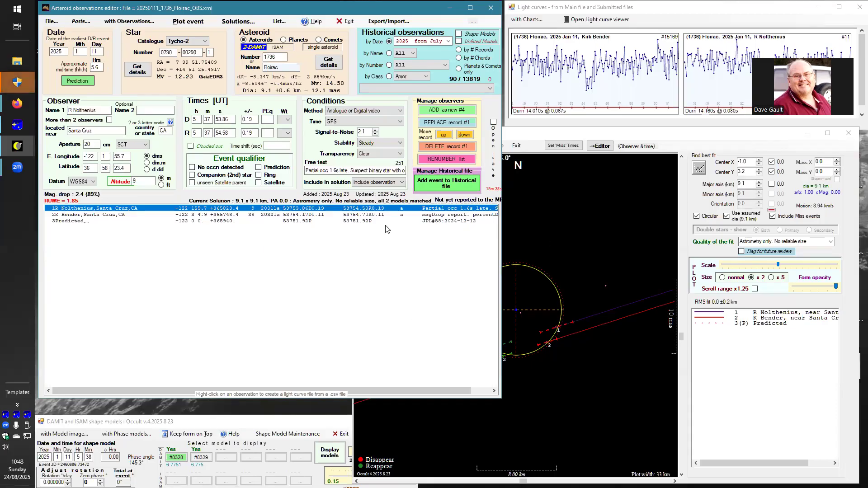
left_click(831, 242)
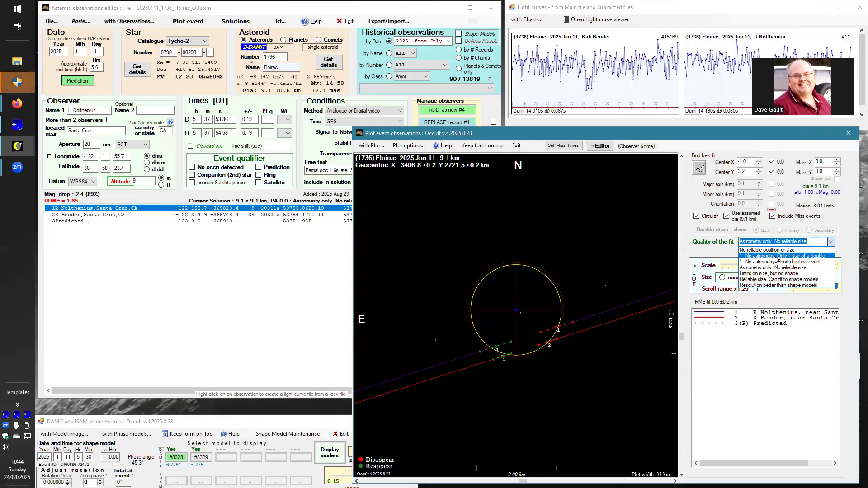
left_click(775, 256)
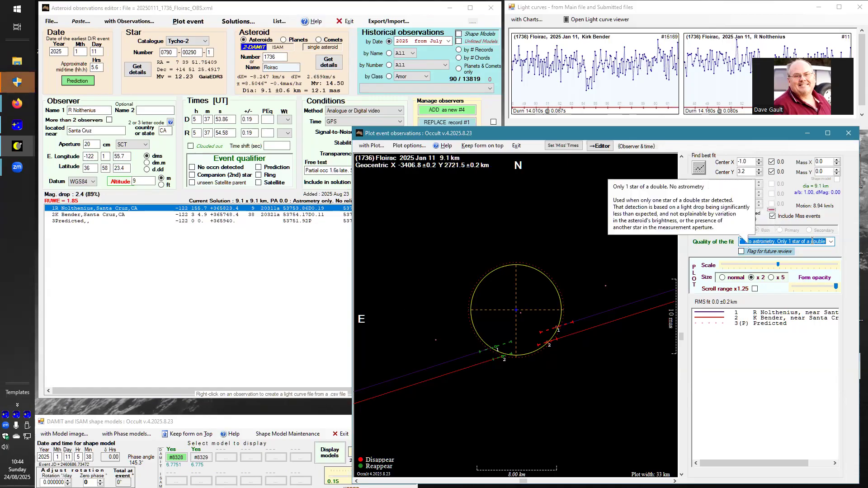
Flag the first observer's event as Companion (2nd) star and replace record #1 with the change.
left_click(294, 276)
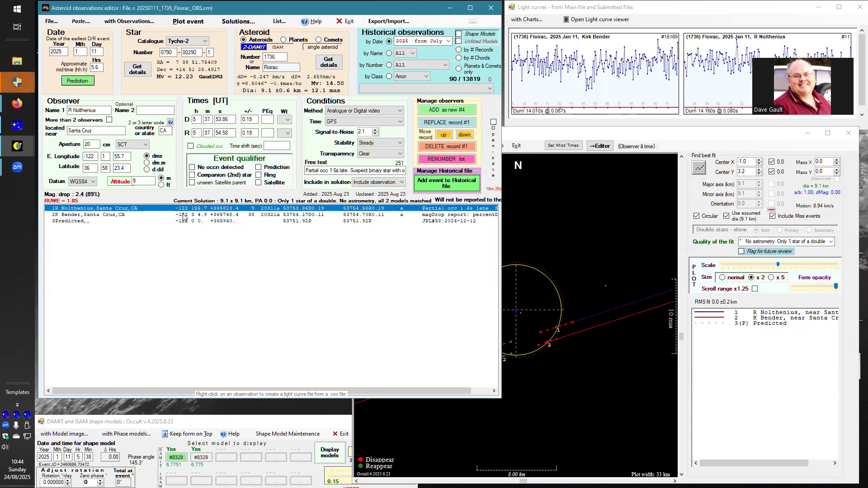
left_click(193, 177)
mouse_move(222, 182)
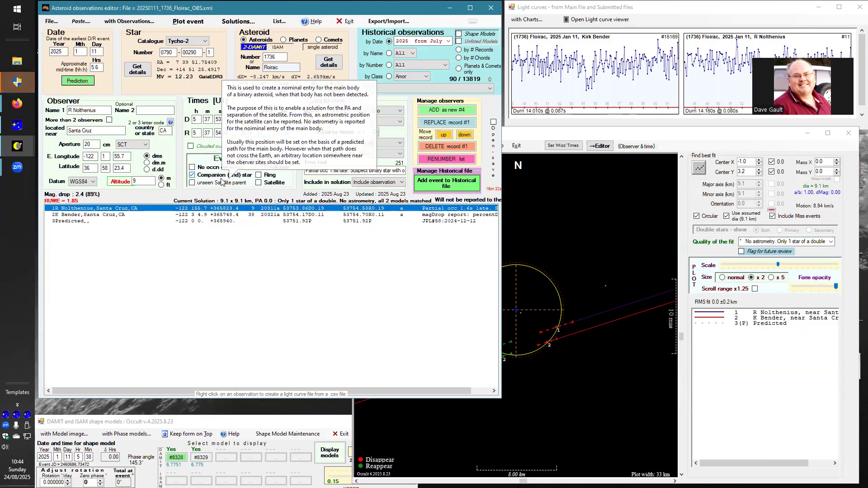
left_click(433, 123)
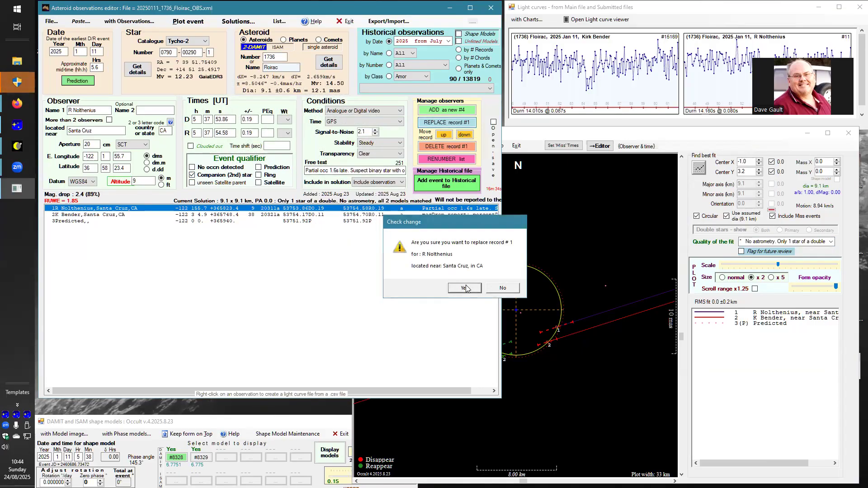
left_click(466, 288)
Flag the second observer's event as Companion (2nd) star and replace record #2 with the change.
left_click(216, 215)
left_click(192, 175)
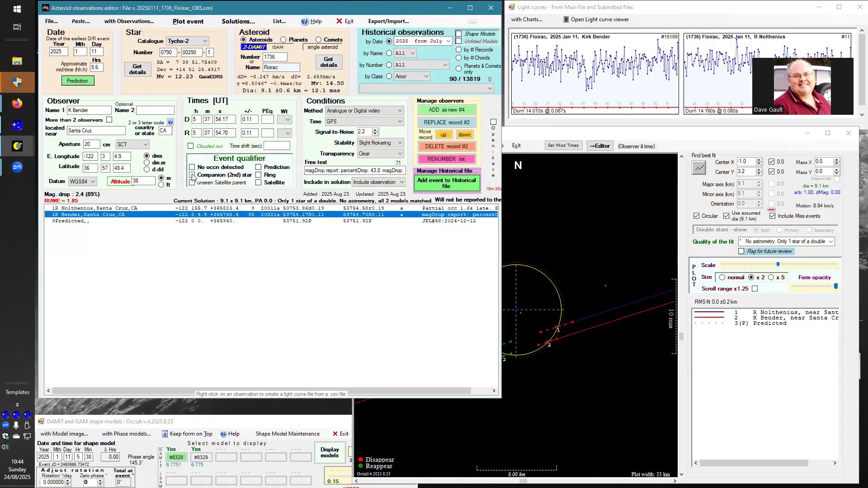
left_click(434, 123)
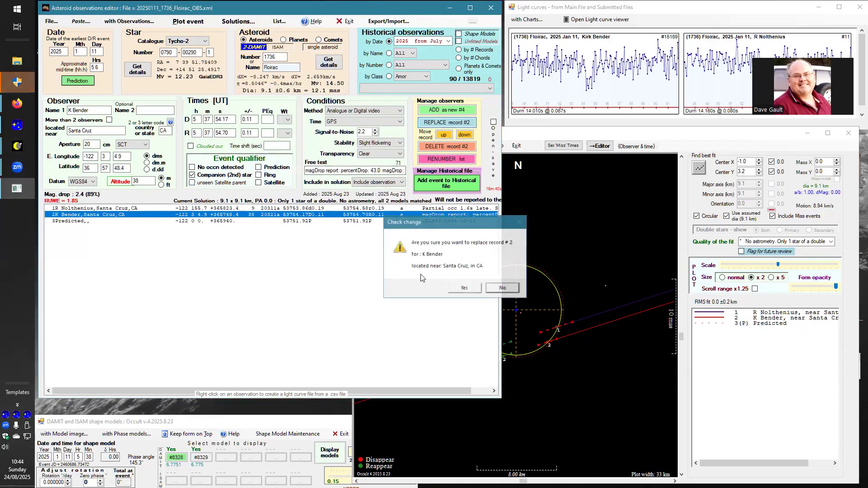
left_click(462, 288)
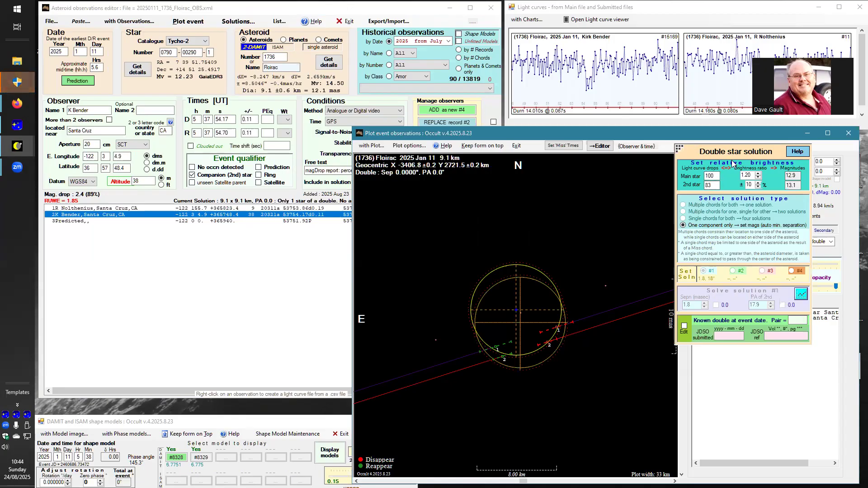
Move the Double star solution panel clear of the fit settings and set the main star's light curve drop to 43.
left_click_drag(713, 152, 741, 293)
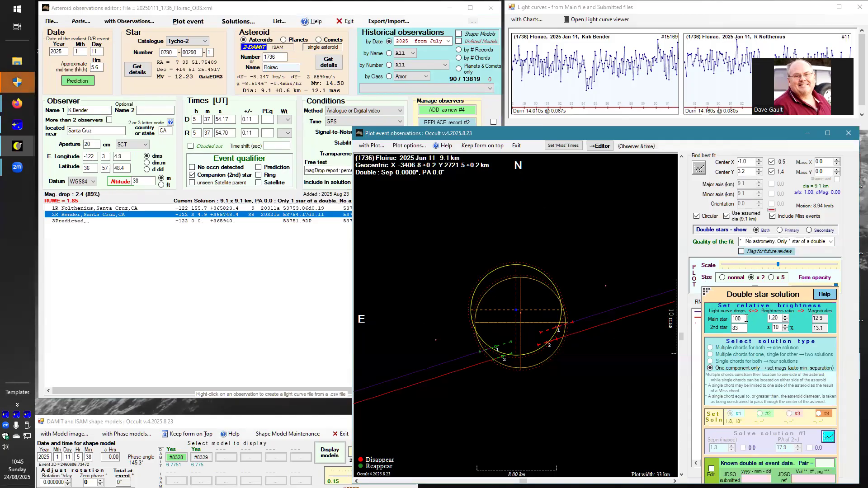
double_click(747, 318)
type("43")
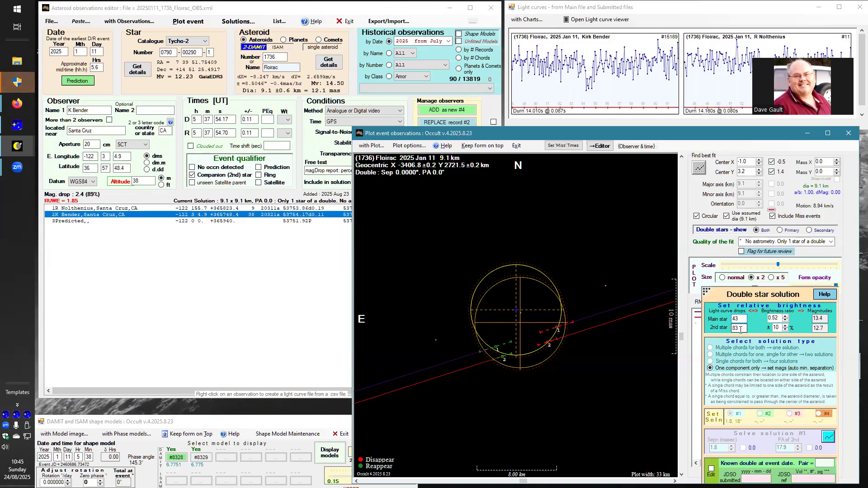
double_click(740, 329)
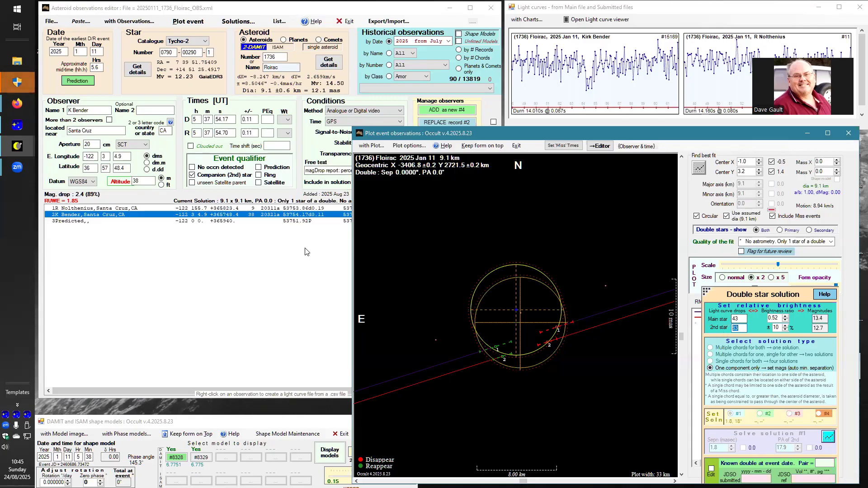
View MagDrop.png from the Desktop folder in a narrowed window beside the event plot, and close the file browser.
left_click(17, 61)
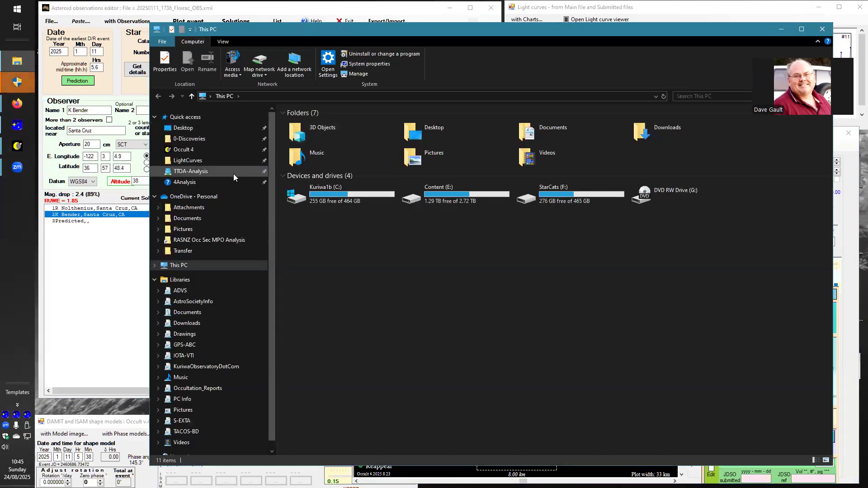
left_click(184, 128)
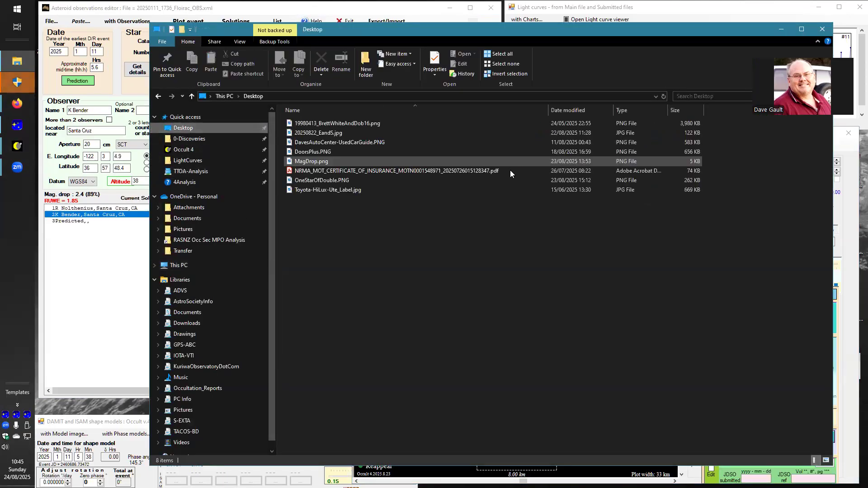
left_click(313, 161)
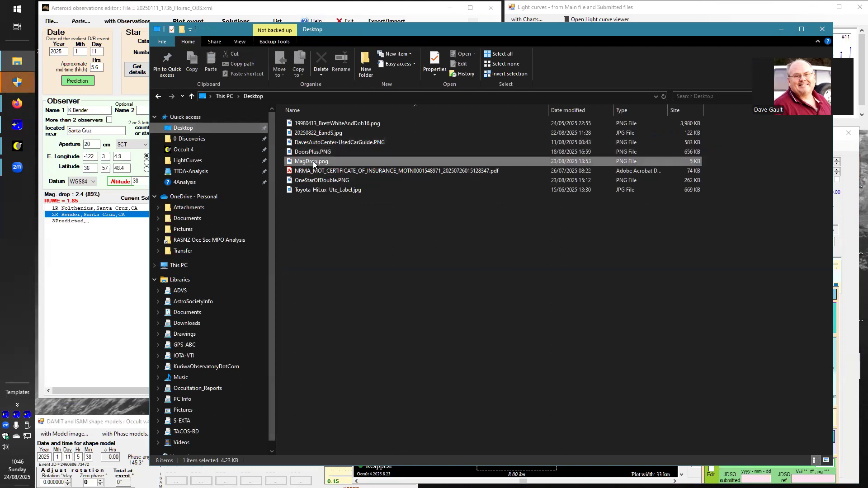
double_click(314, 161)
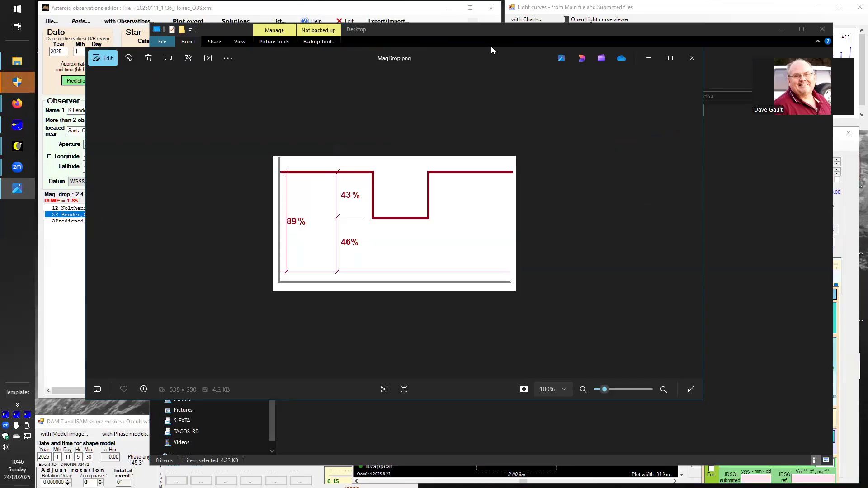
left_click_drag(492, 47, 492, 172)
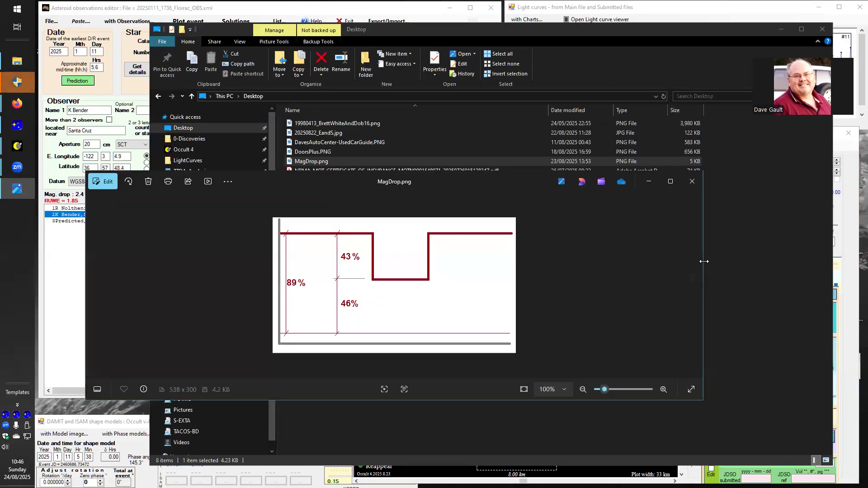
left_click_drag(704, 261, 419, 262)
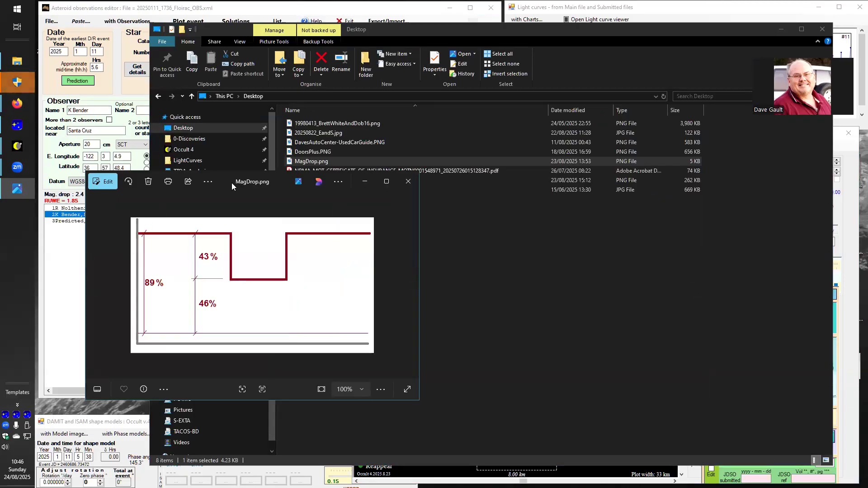
left_click_drag(232, 186, 194, 208)
left_click(823, 30)
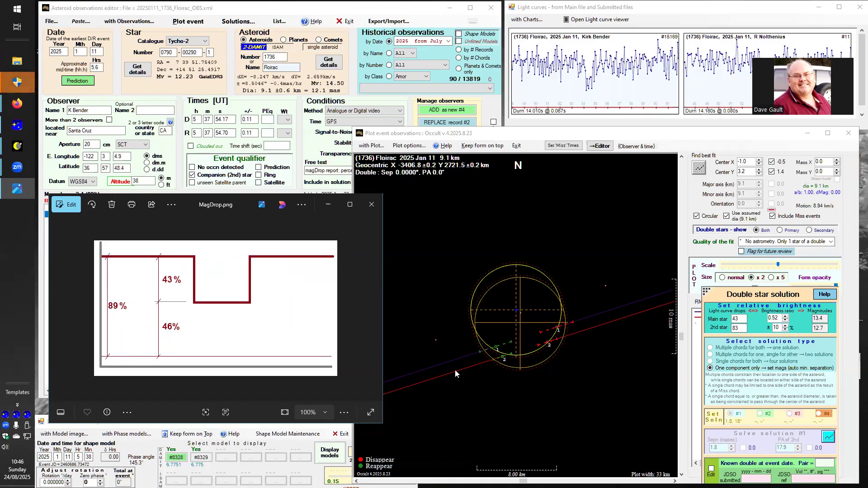
Set the 2nd star's light curve drop to 46 in the double star solution and close the MagDrop image.
left_click(744, 319)
double_click(744, 320)
double_click(743, 329)
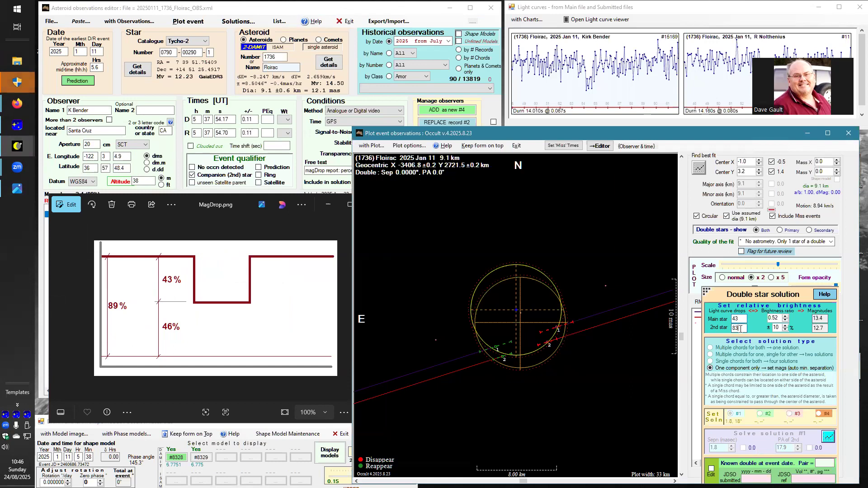
type("46")
left_click(157, 229)
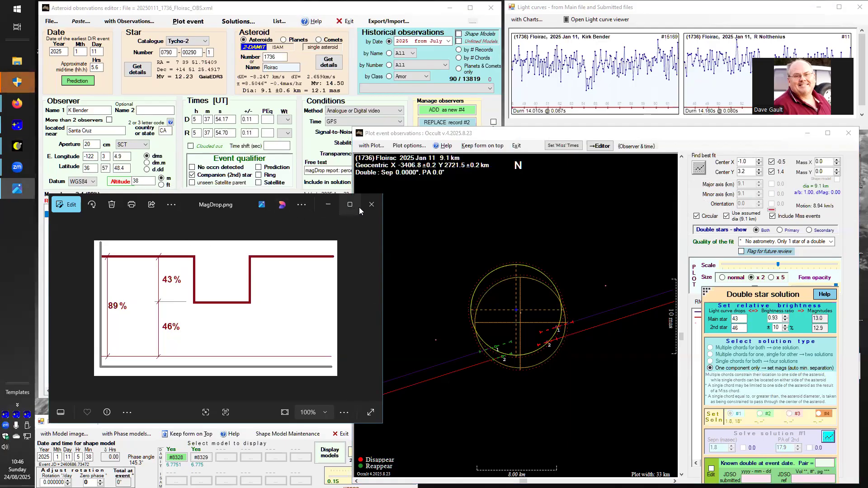
left_click(371, 207)
Save the Floirac observation file with the double star solution.
left_click(210, 195)
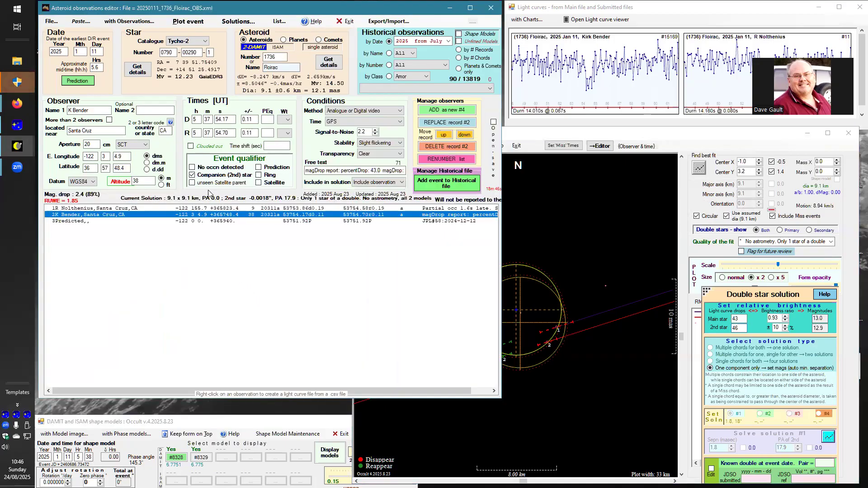
left_click(51, 21)
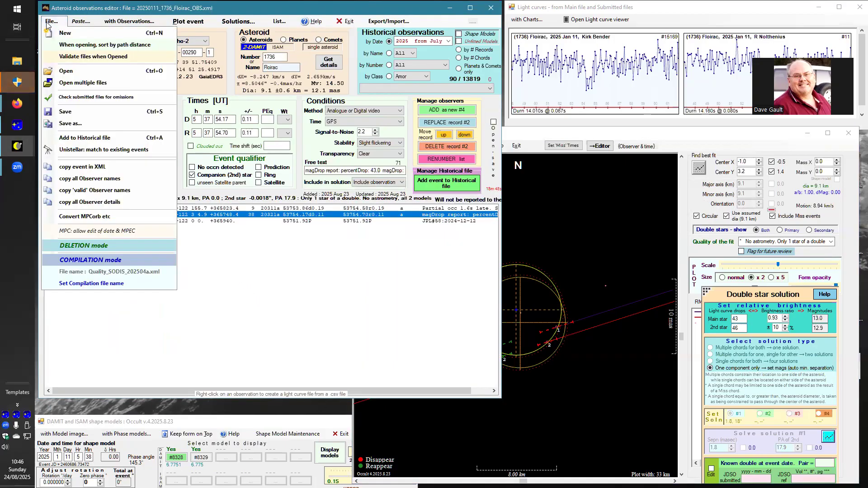
left_click(74, 112)
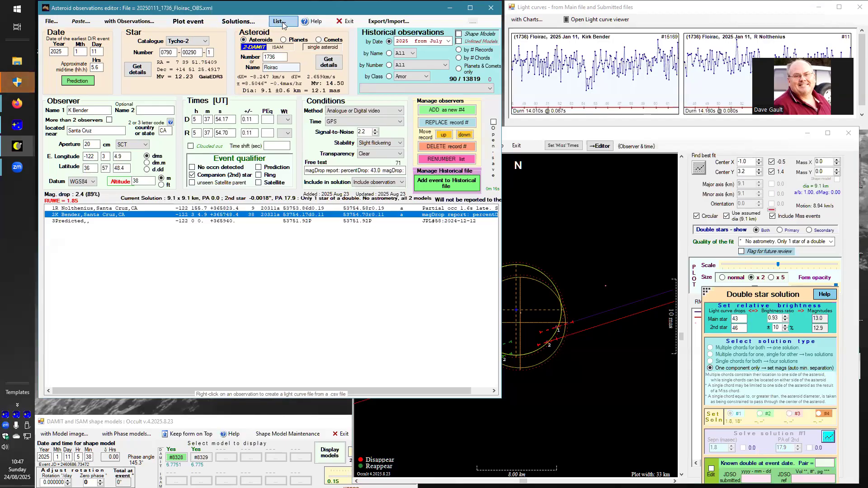
List the double-star solutions of the current event, examine the separation and position angle, and close the list.
left_click(244, 22)
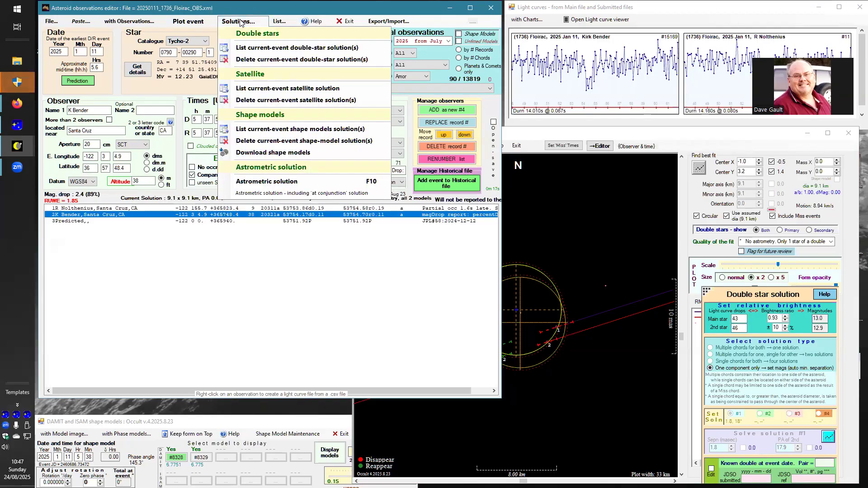
left_click(251, 54)
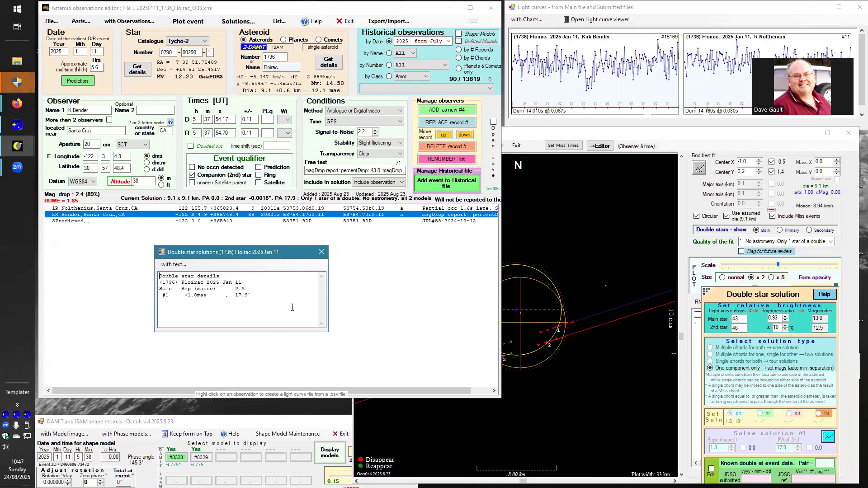
left_click(321, 252)
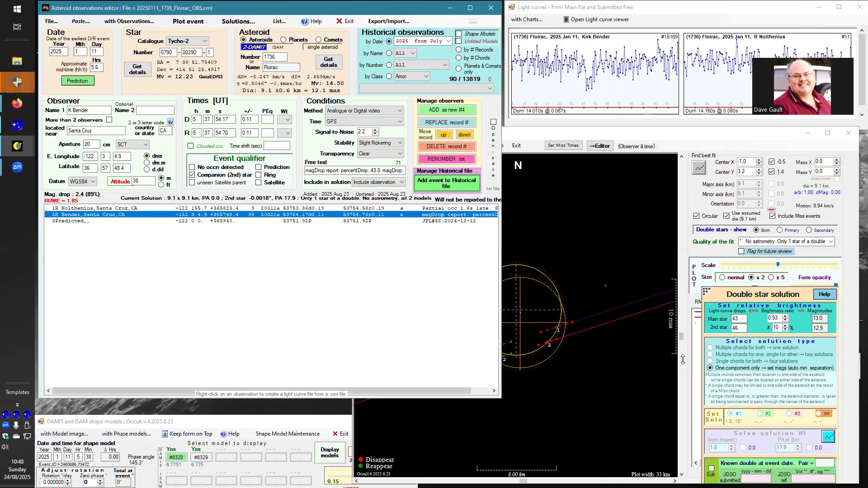
Display DAMIT shape model 8328 on the event plot and choose Not constrained as its fit quality.
left_click(695, 367)
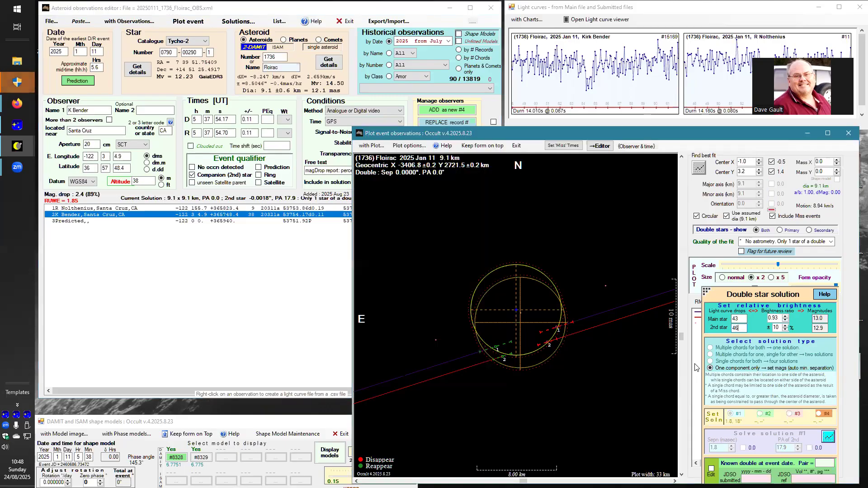
right_click(564, 339)
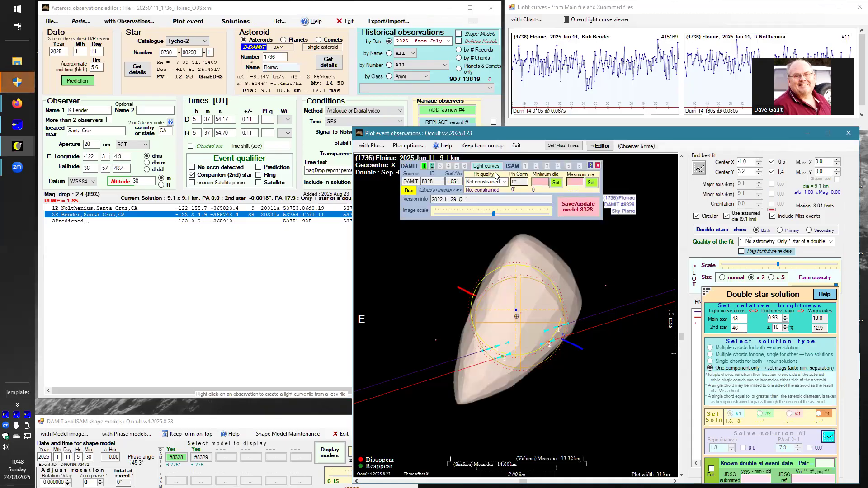
left_click_drag(511, 167, 605, 399)
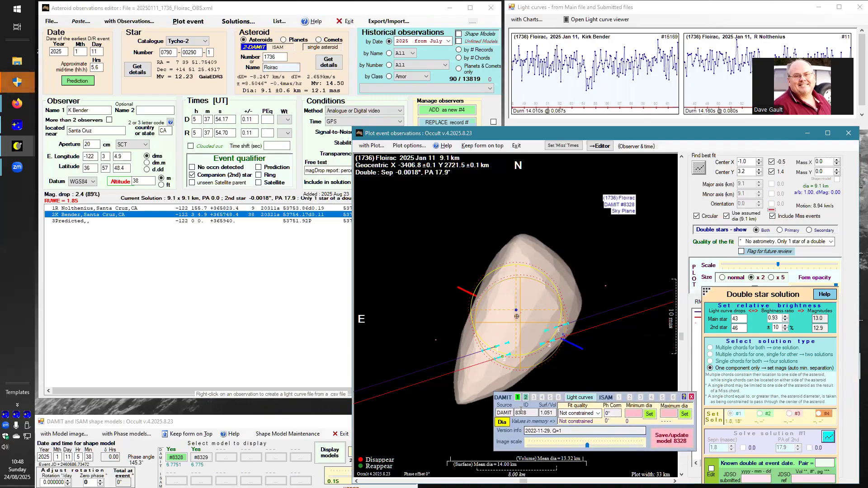
left_click(598, 414)
left_click(583, 464)
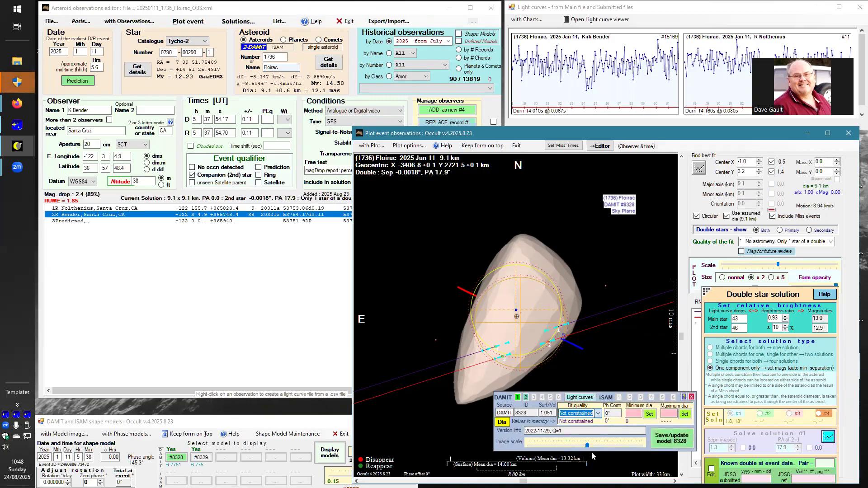
Display DAMIT shape model 8329 on the event plot, set its fit quality to Not constrained, and save the model.
left_click(525, 399)
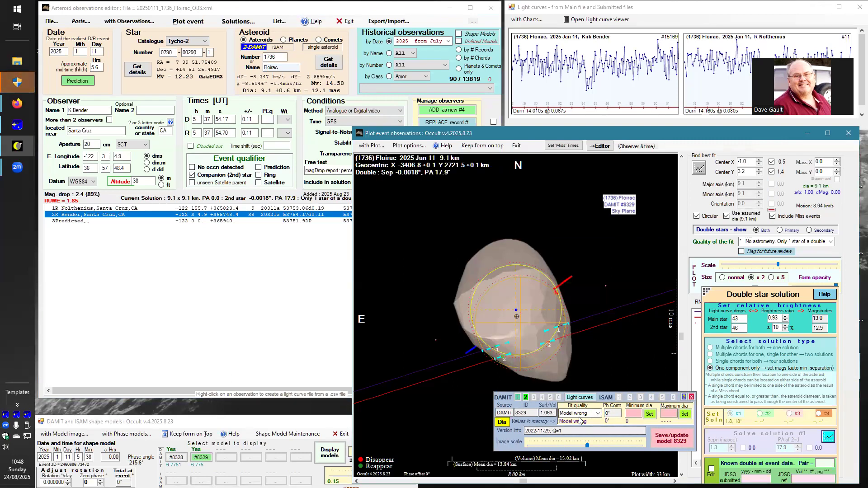
left_click(596, 413)
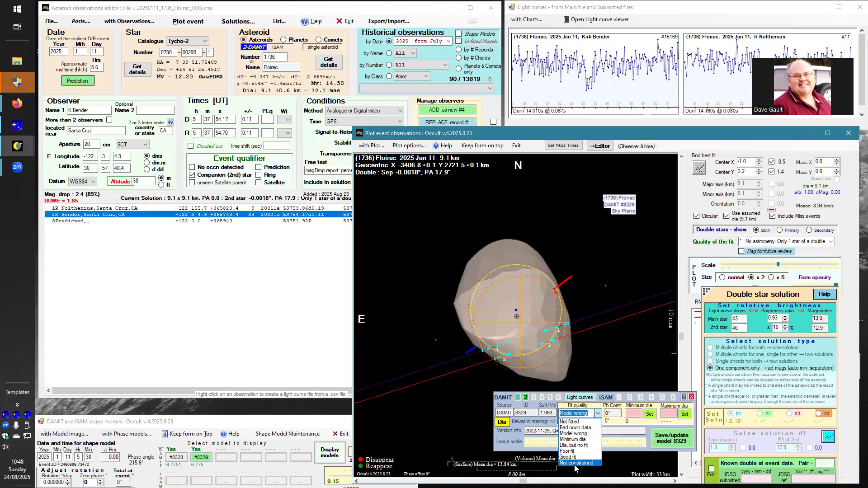
left_click(576, 461)
left_click(672, 438)
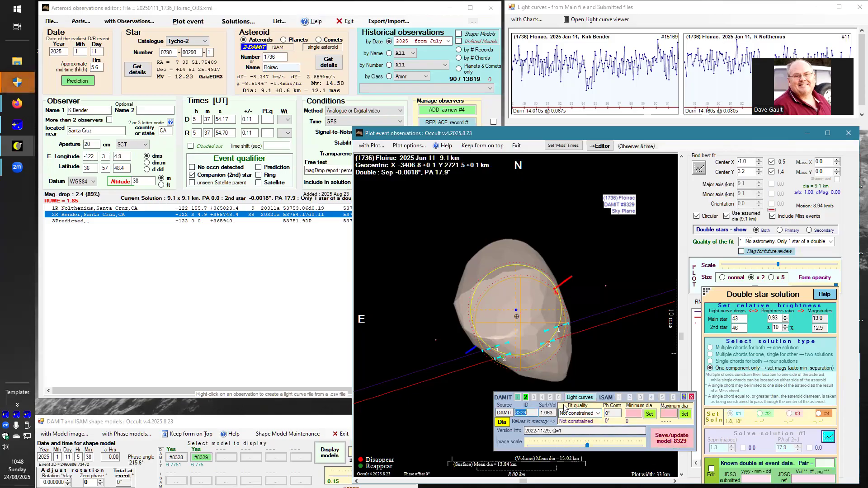
Bring the observations editor forward and move the light curves window over its observer list.
left_click(192, 278)
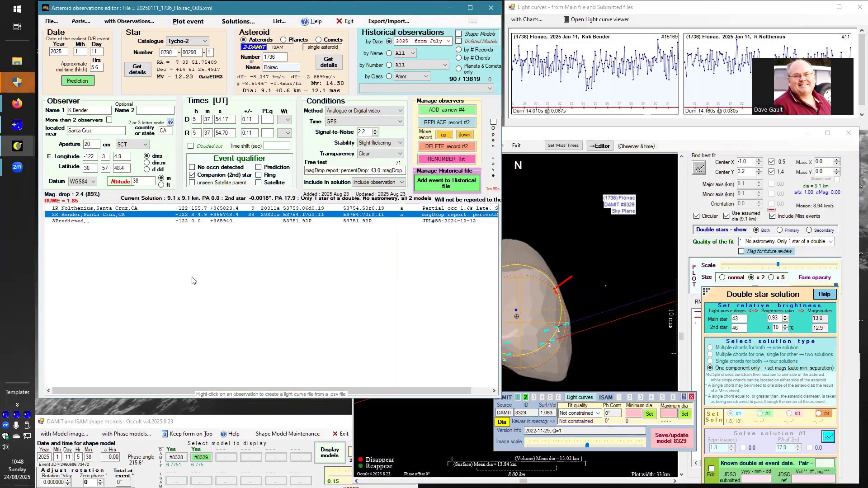
left_click(683, 13)
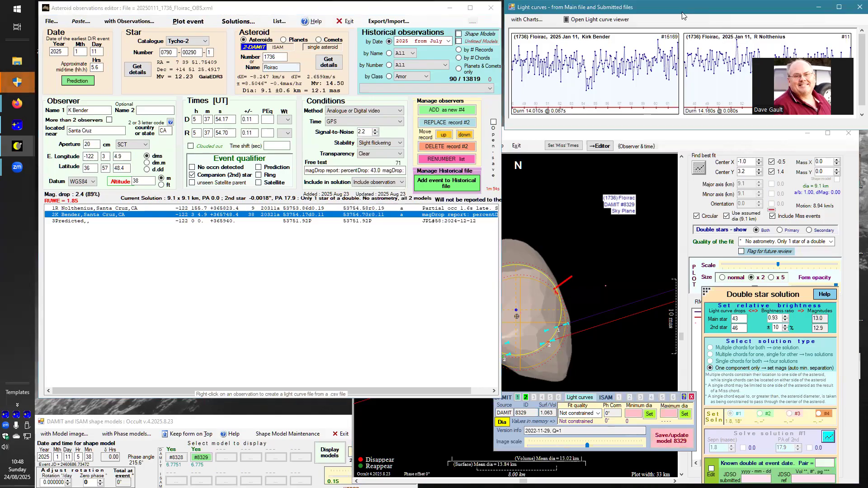
left_click_drag(683, 16, 331, 215)
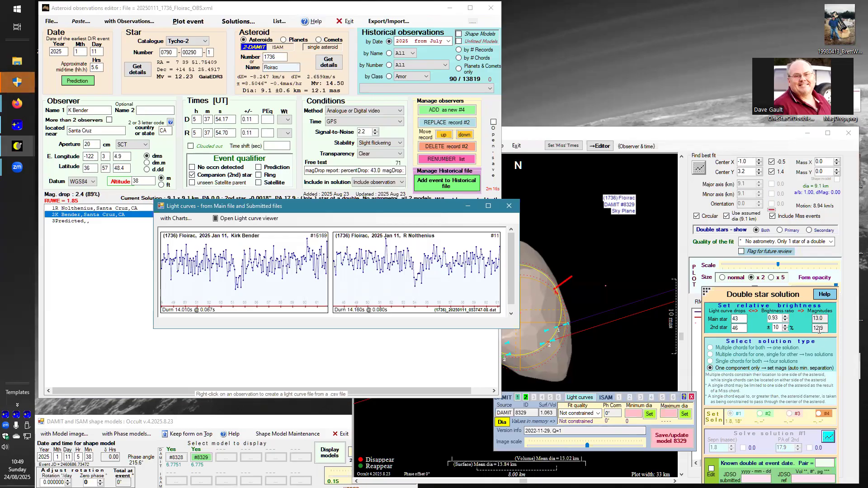
Try light curve drops of 50 for both the main star and the 2nd star in the double star solution.
left_click(735, 320)
type("50")
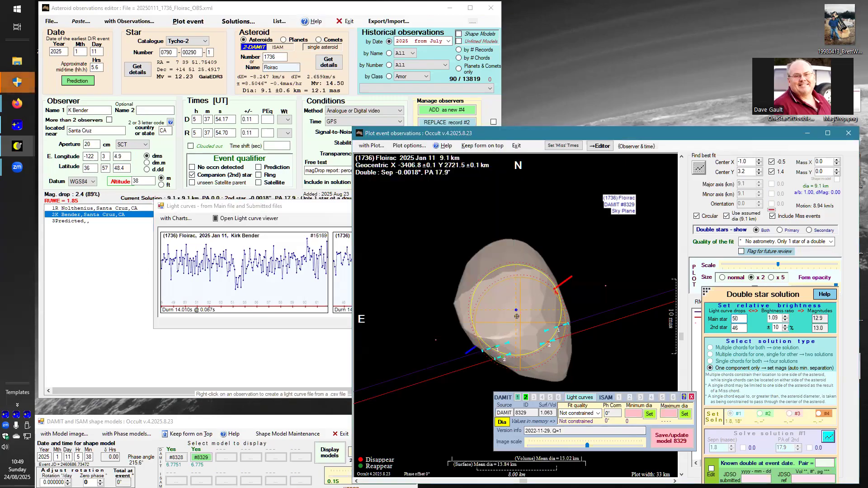
left_click(740, 328)
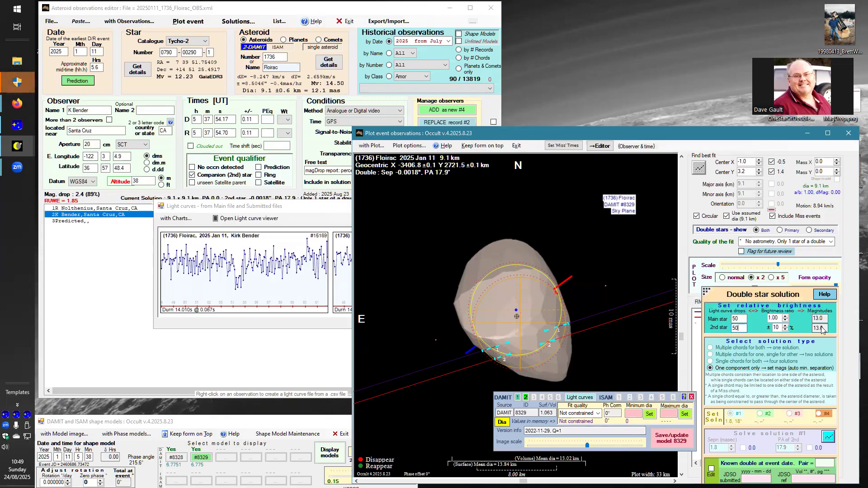
Set the light curve drops in the double star solution to 43 for the main star and 46 for the 2nd star.
left_click(739, 319)
type("43")
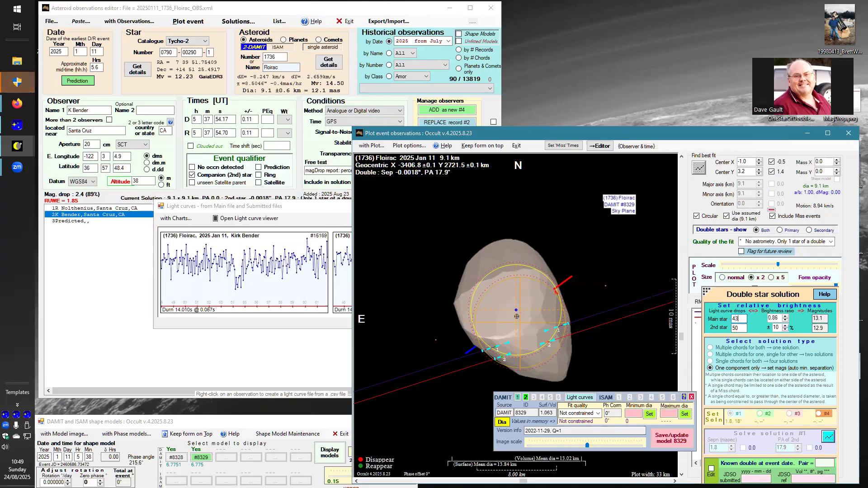
left_click(729, 328)
type("46")
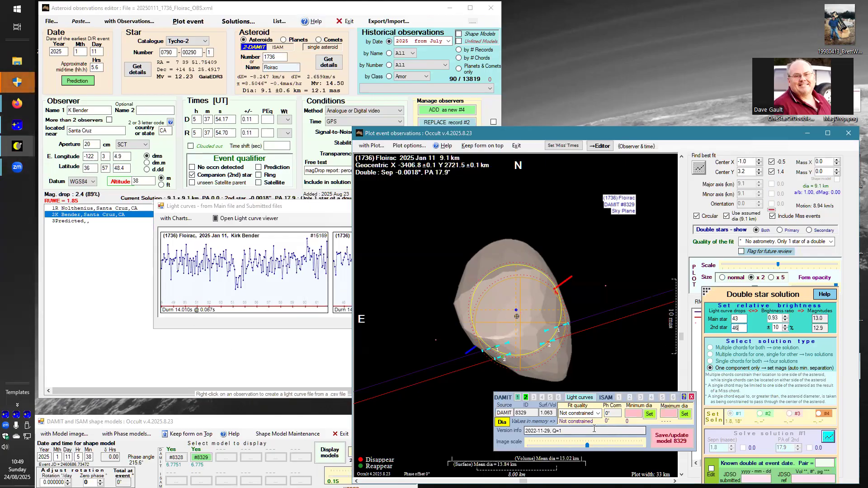
Move the DAMIT shape model controls clear of the event plot and save the Floirac observation file.
left_click(576, 398)
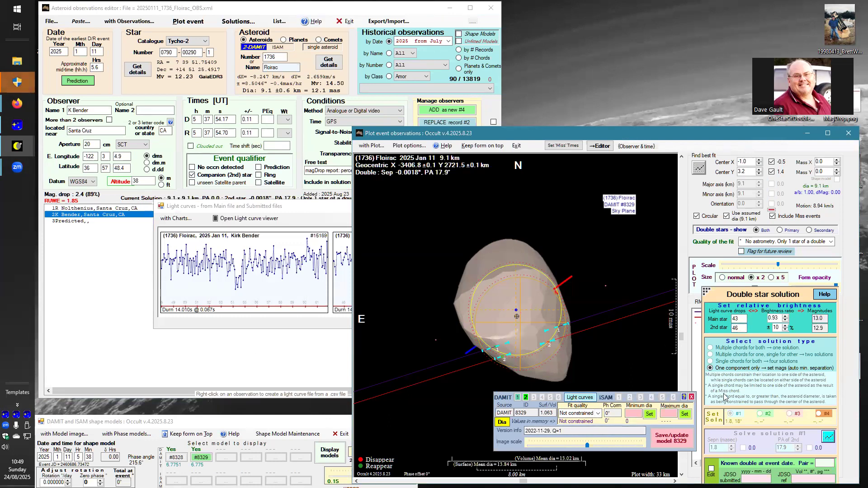
left_click_drag(605, 398, 754, 396)
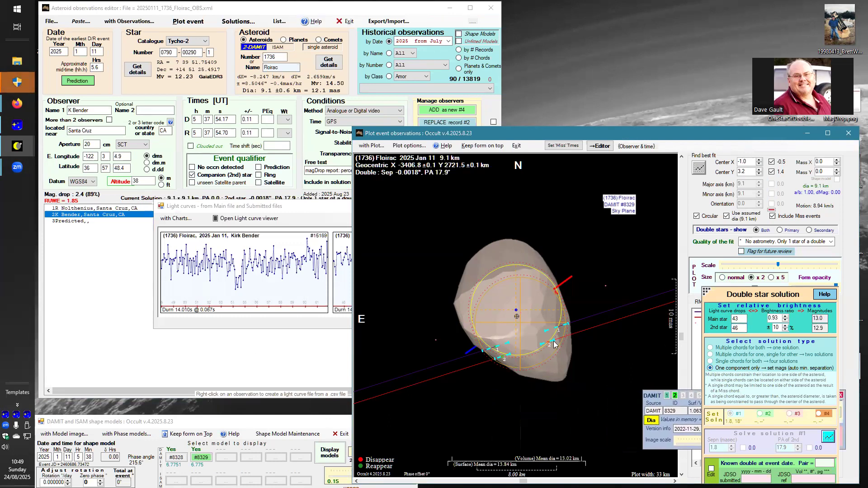
left_click(108, 255)
left_click(51, 21)
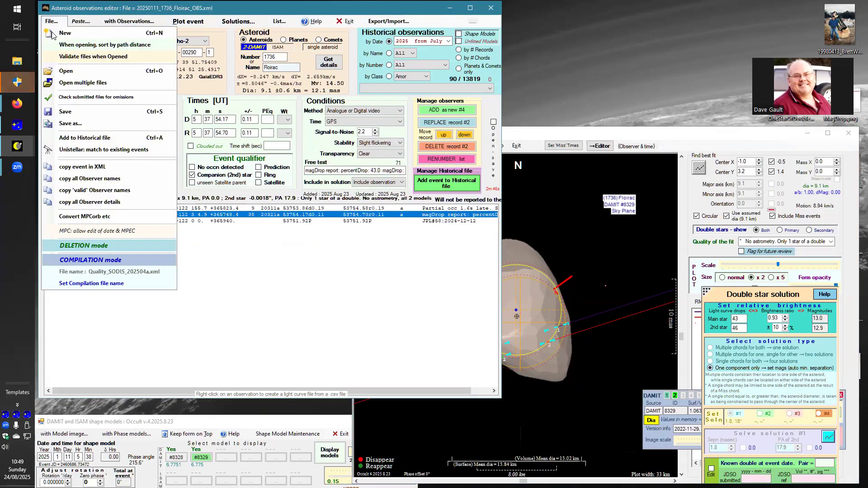
left_click(68, 112)
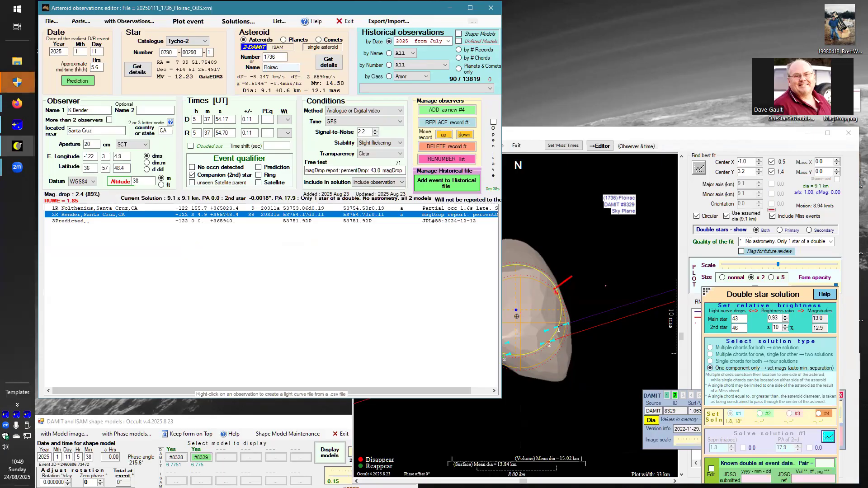
left_click(752, 32)
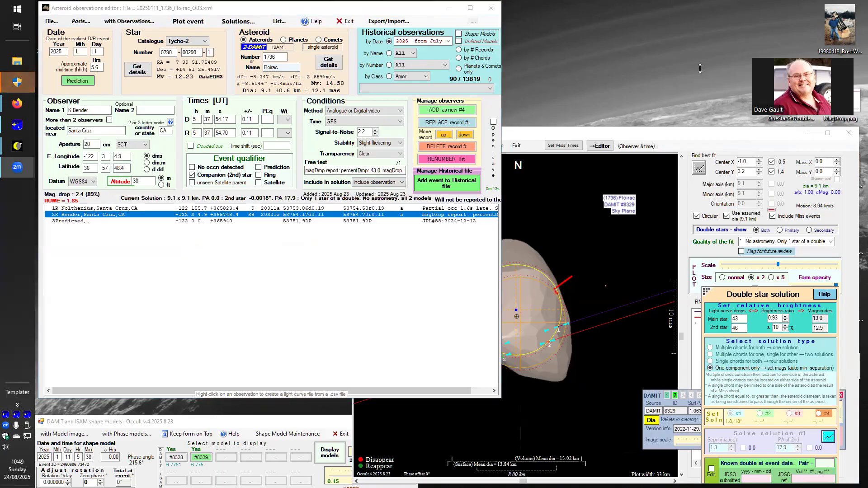